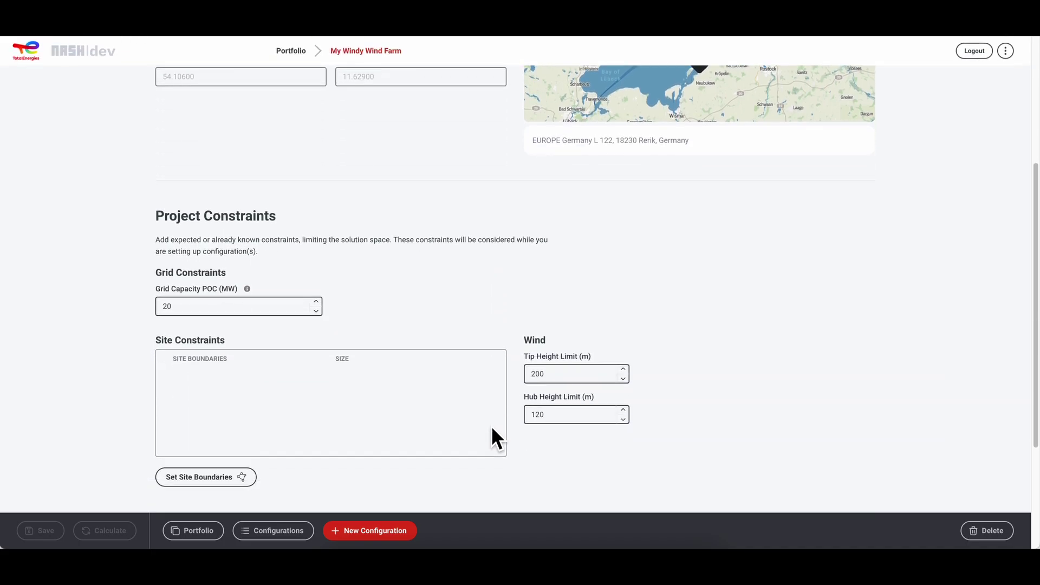
Step: Save the new configuration "Wind Config (no layout)" with status Open and open its wind configuration
scroll(492, 430, "down", 3)
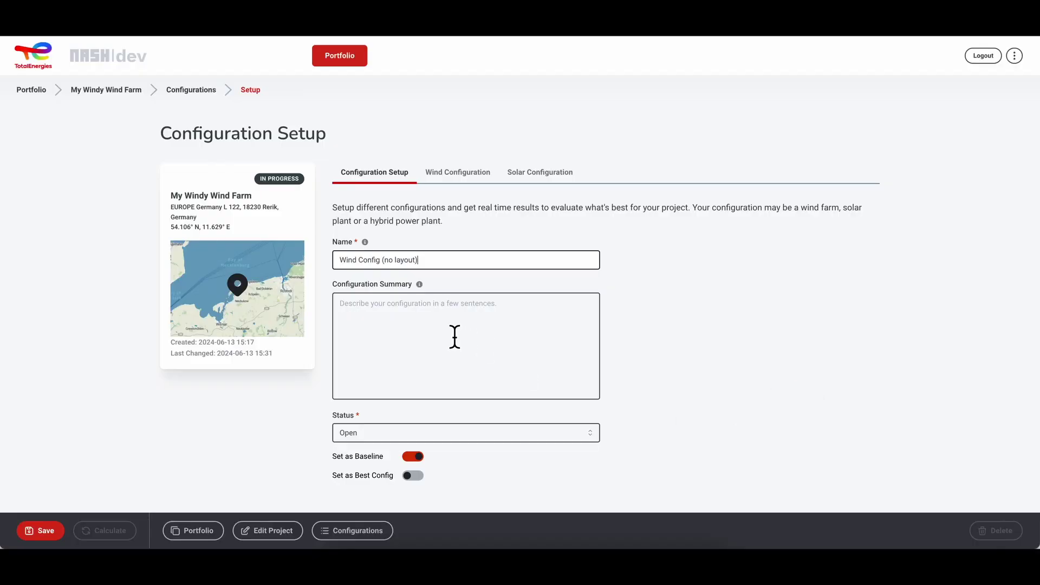
left_click(486, 342)
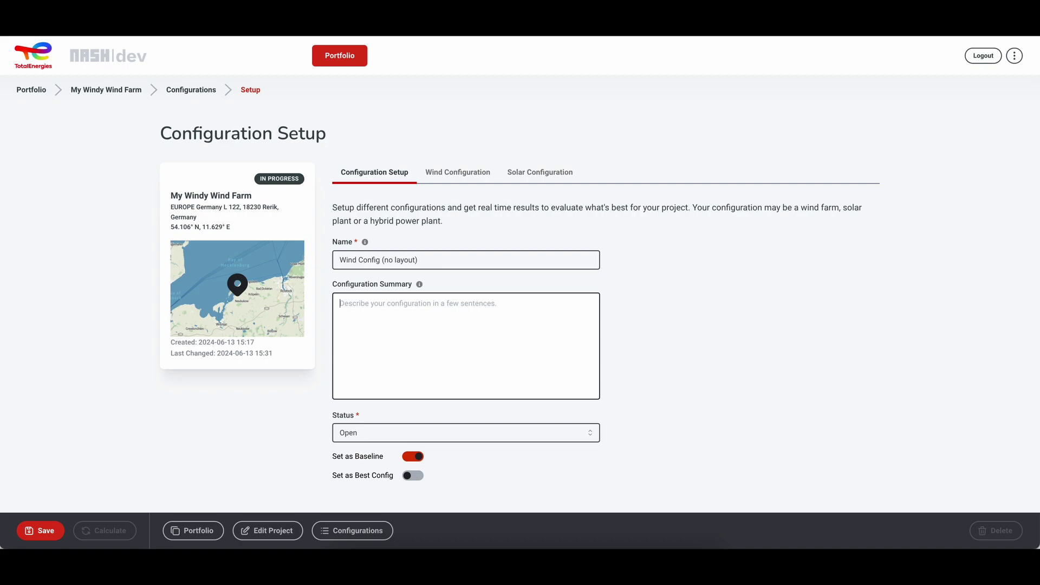
left_click(568, 434)
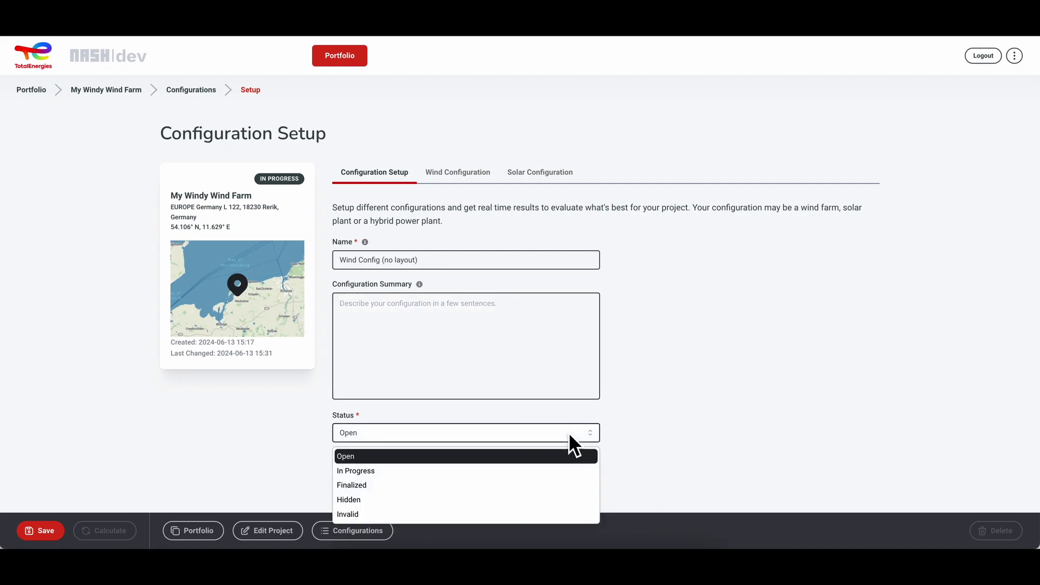
left_click(550, 457)
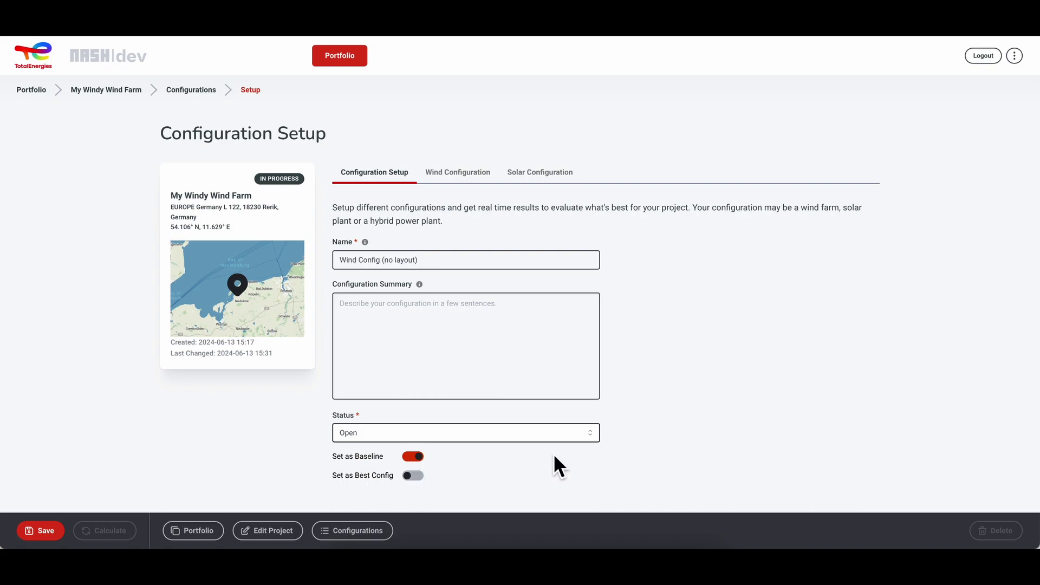
left_click(52, 533)
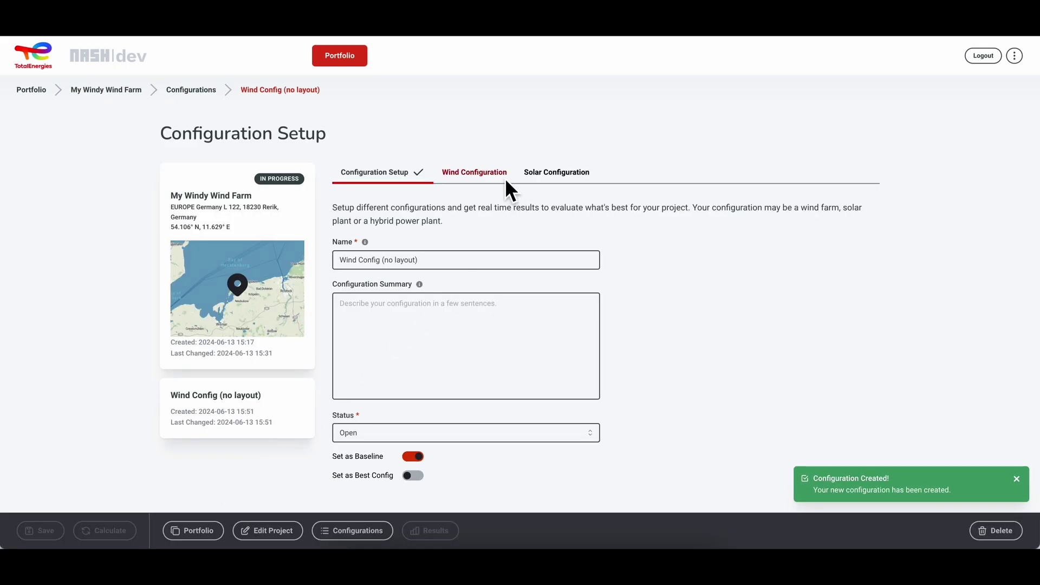
left_click(505, 178)
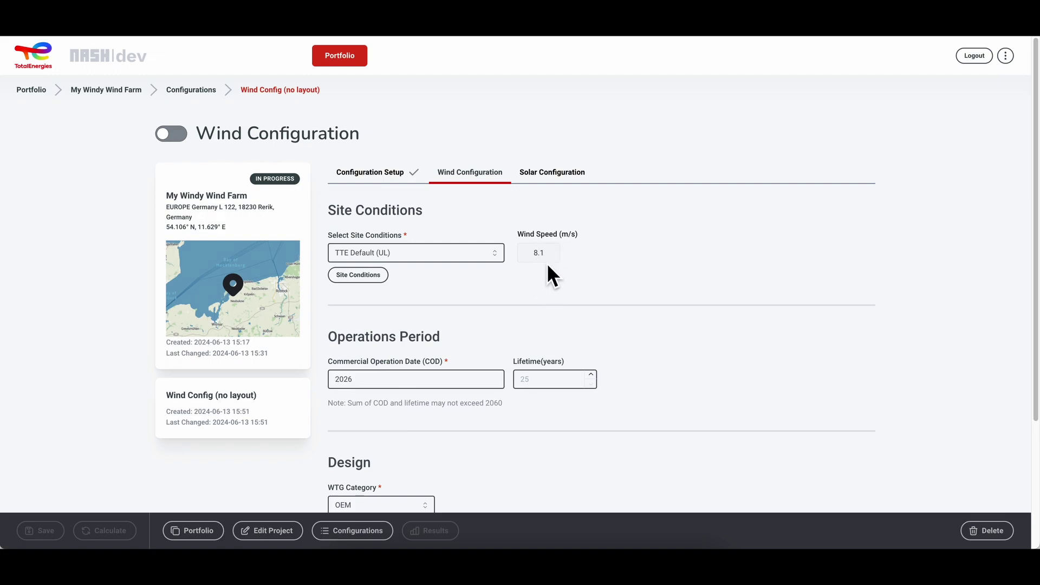
Step: Examine the site conditions' wind data sets and the custom wind conditions form, and return to the wind configuration
left_click(377, 279)
scroll(368, 397, "down", 2)
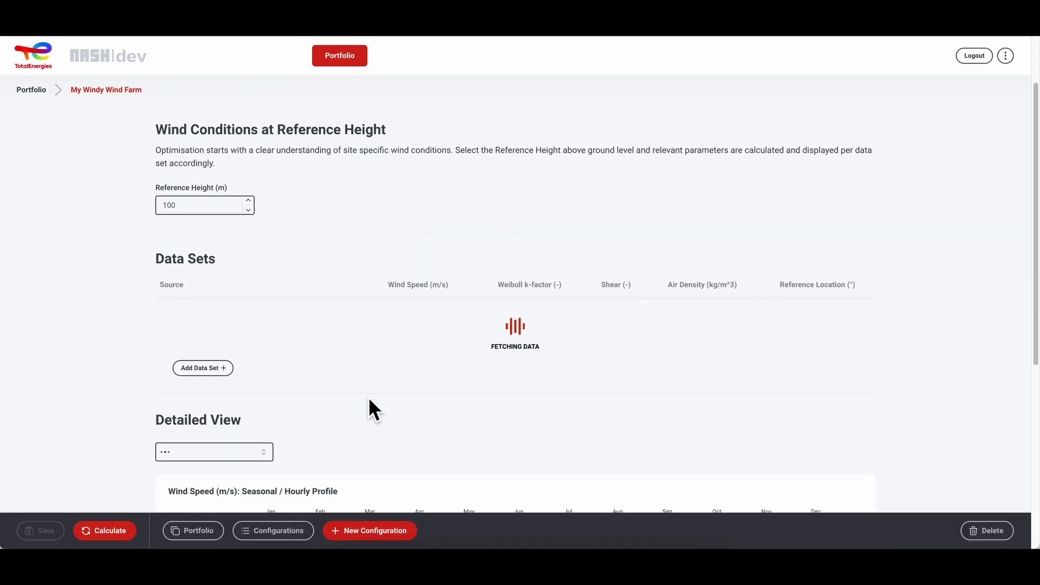
scroll(368, 400, "down", 1)
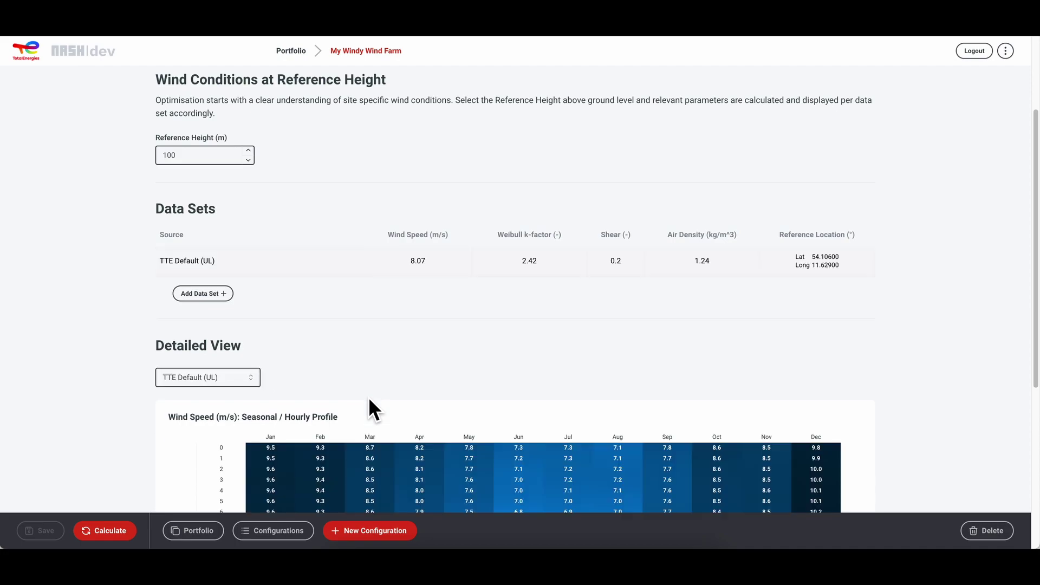
left_click(226, 299)
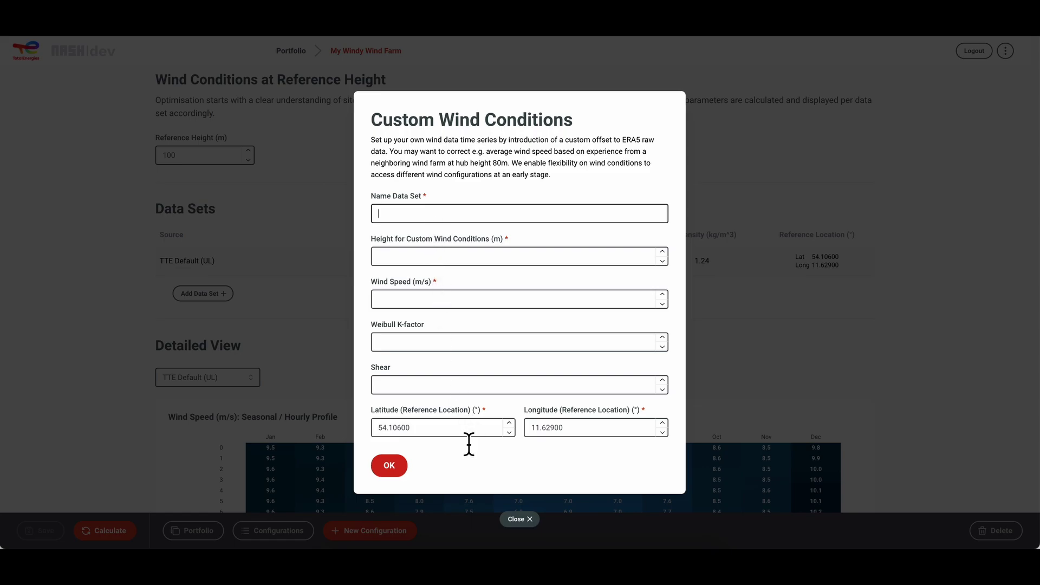
left_click(529, 523)
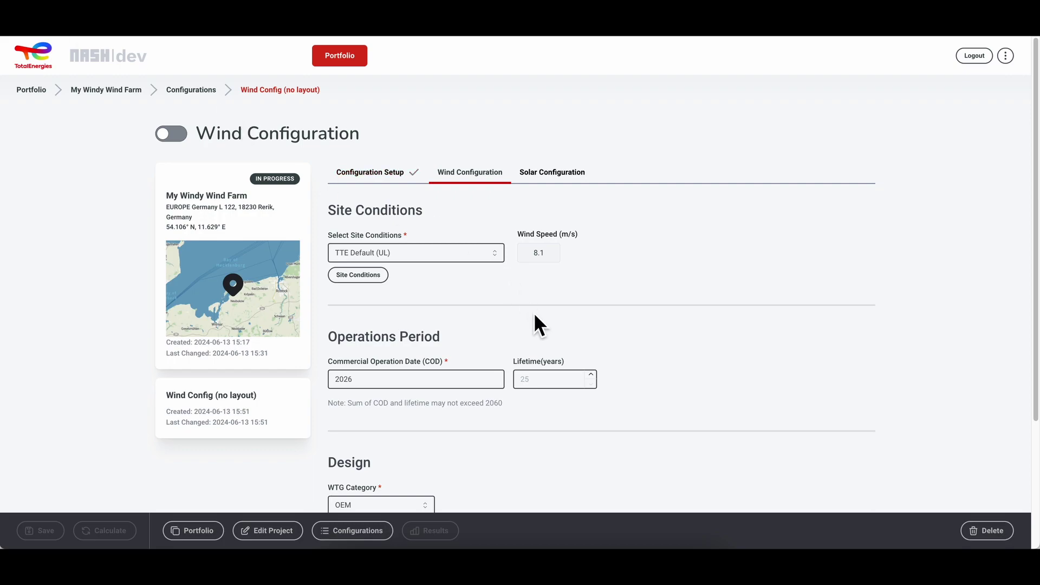
Step: Try a lifetime of 20 years for the operations period and clear the entry again
scroll(580, 458, "down", 1)
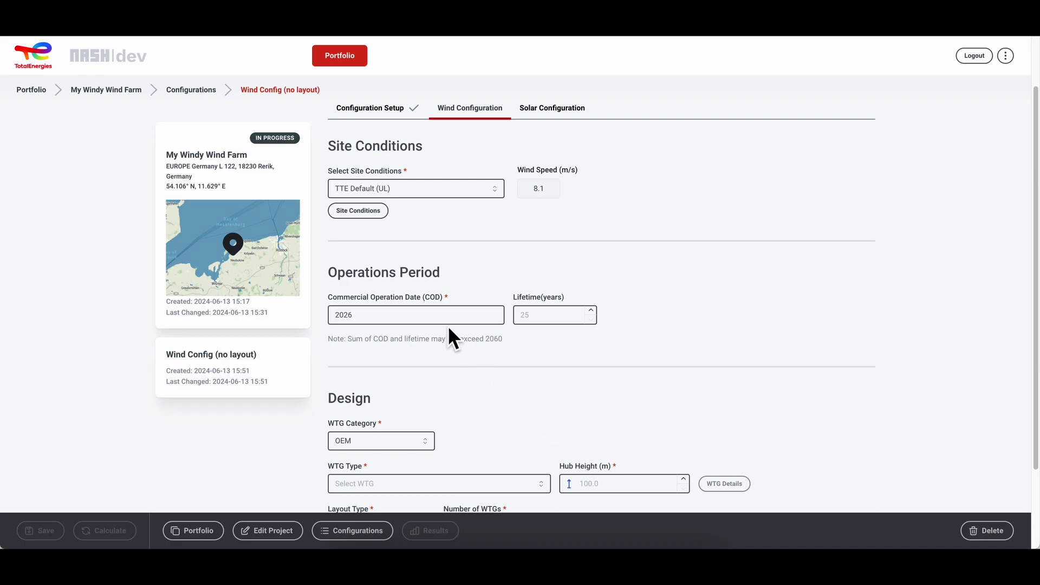
left_click(539, 324)
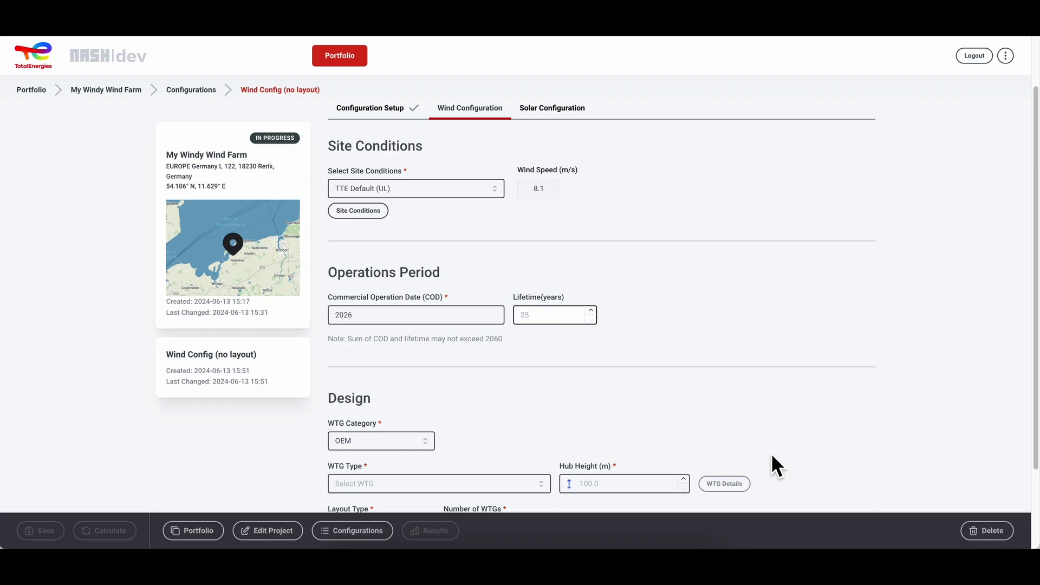
type("20")
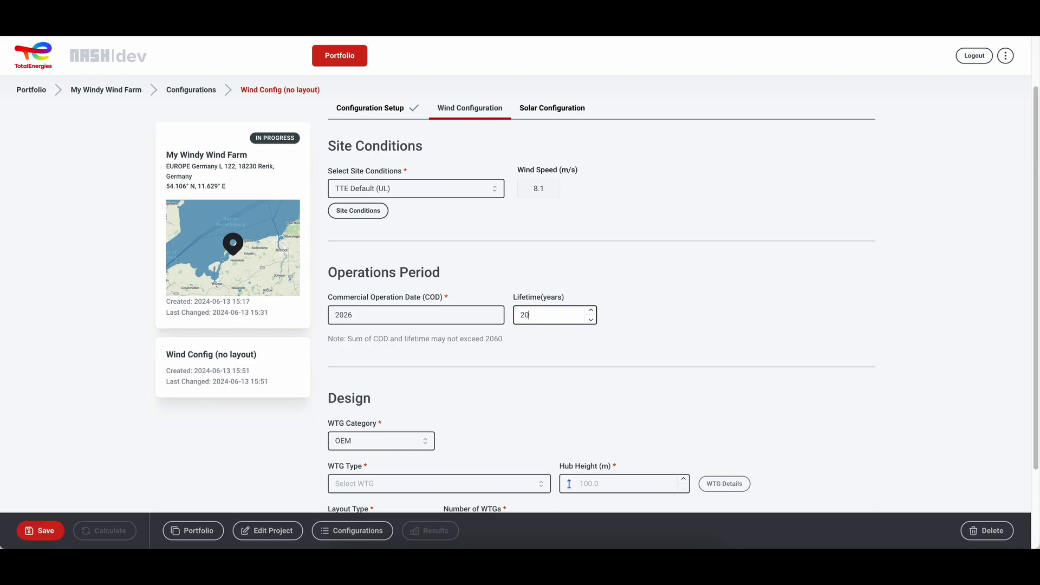
key("BackSpace")
key("BackSpace")
Step: Try the Custom WTG category in the design section and switch back to OEM
scroll(561, 420, "down", 2)
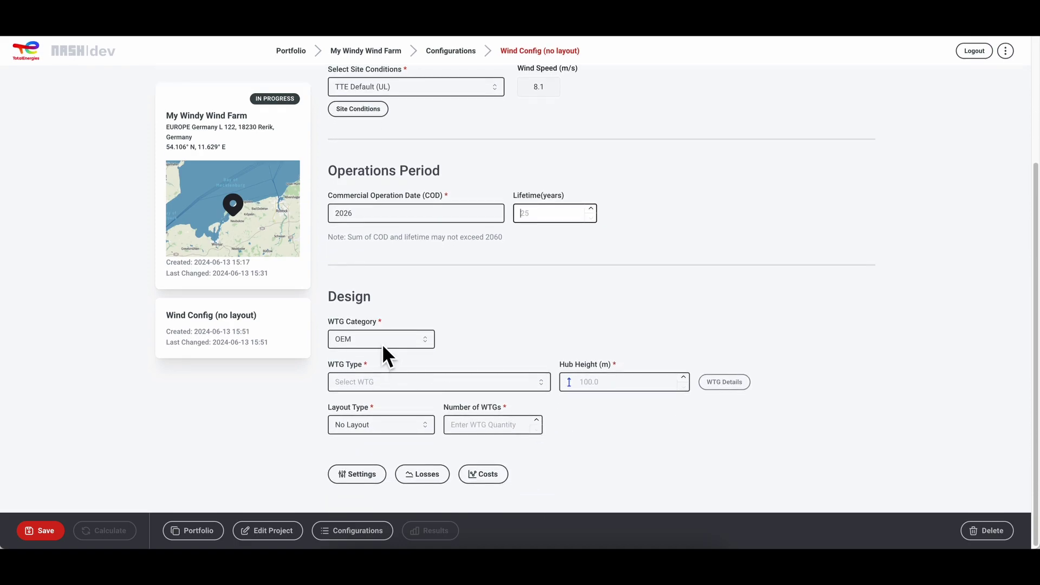
left_click(382, 340)
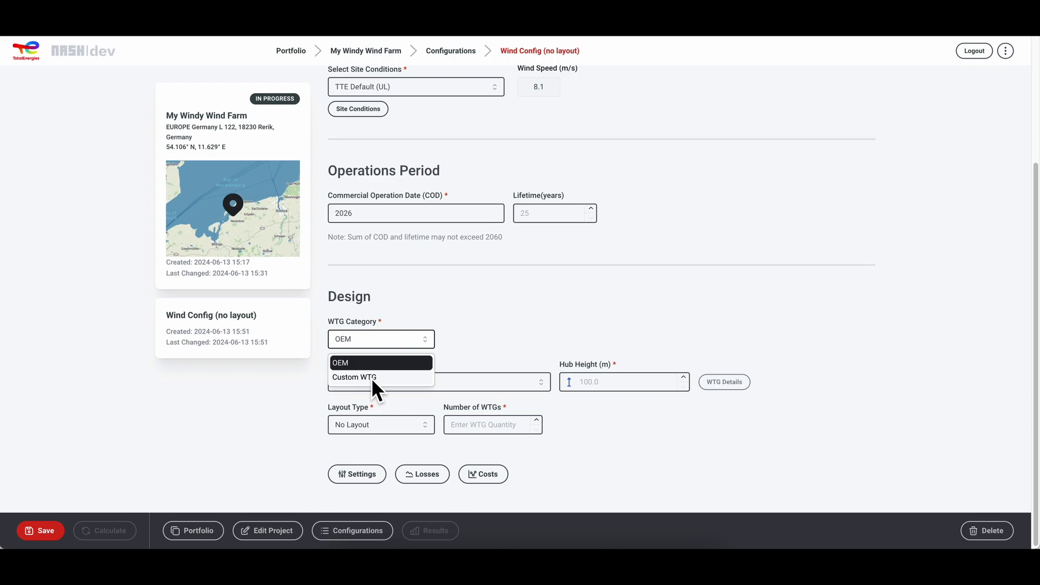
left_click(371, 378)
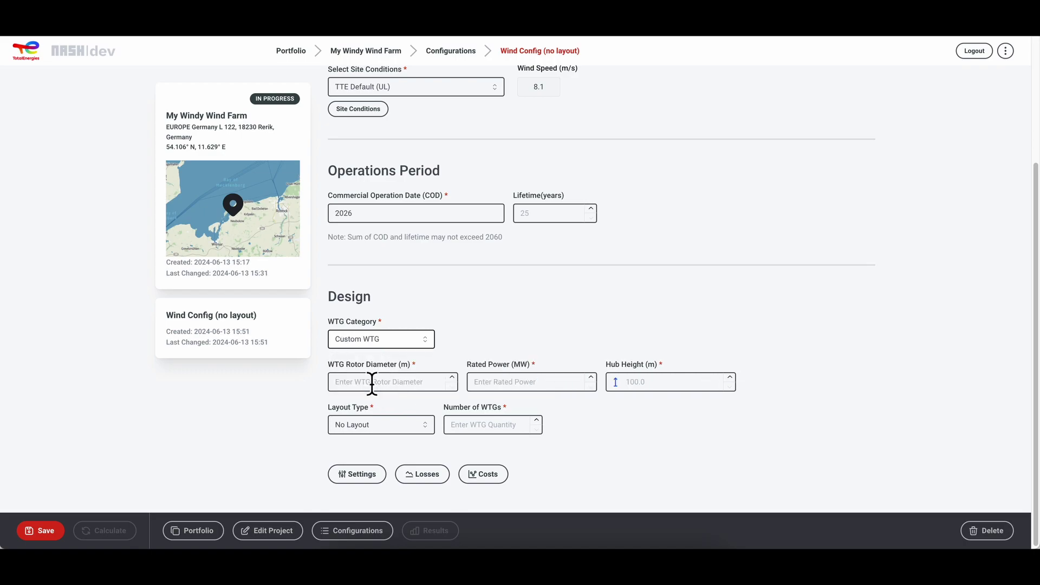
left_click(342, 389)
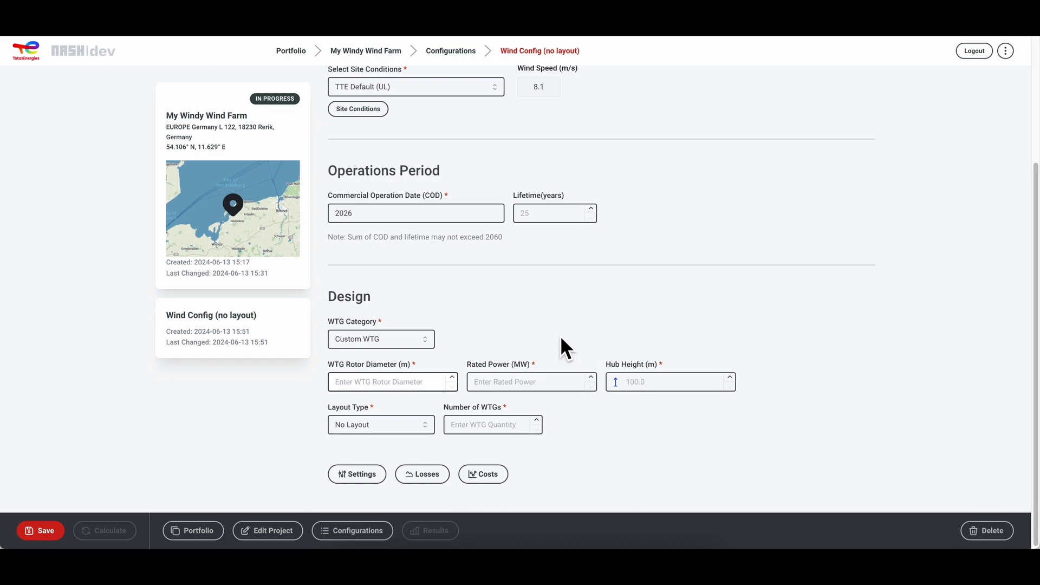
left_click(383, 341)
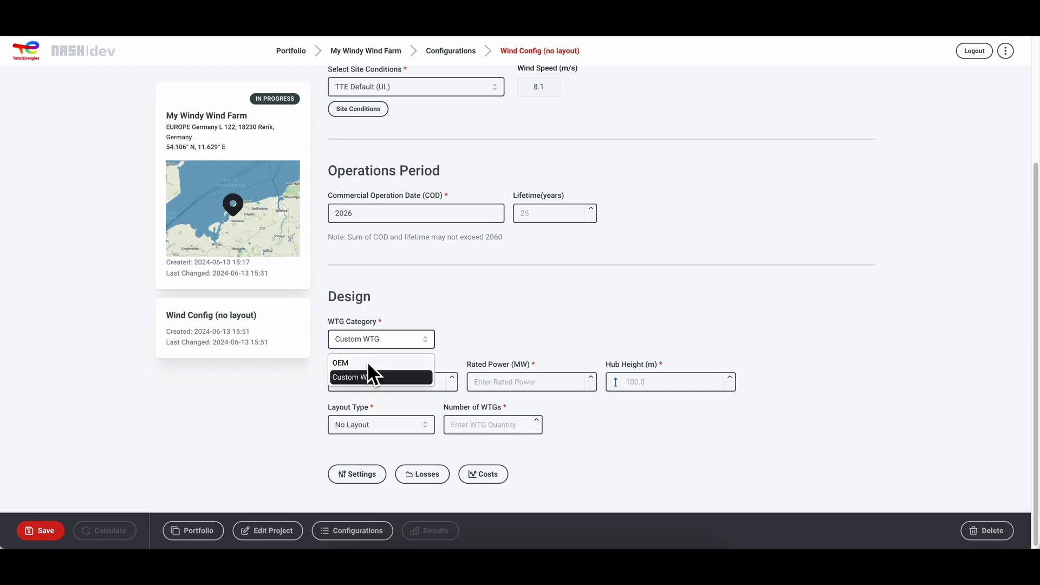
left_click(369, 363)
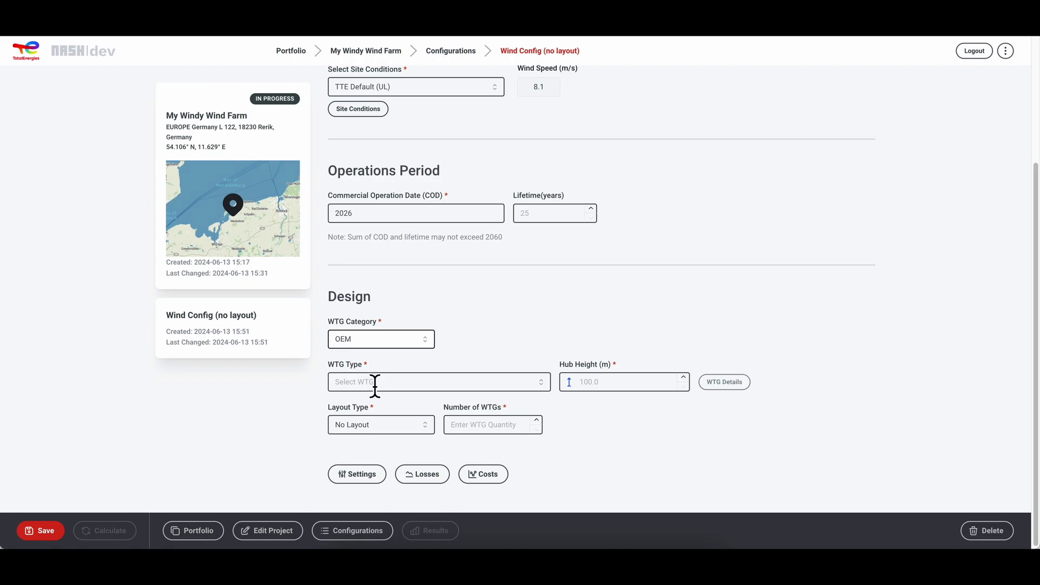
Step: Choose the recommended turbine ENERCON EP 2 E82-2 E2 as the WTG type
left_click(375, 381)
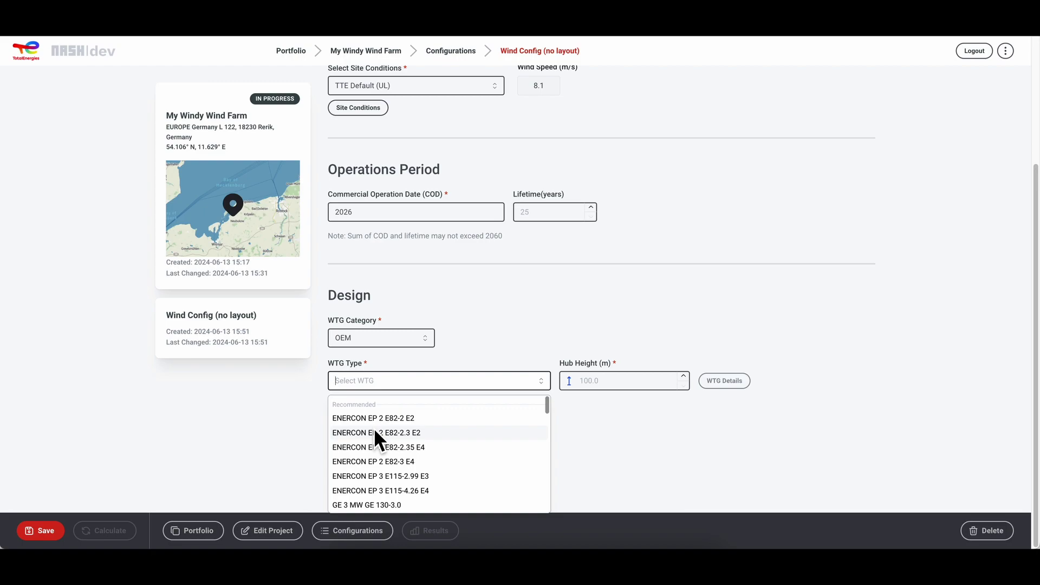
scroll(374, 427, "down", 5)
scroll(374, 428, "down", 5)
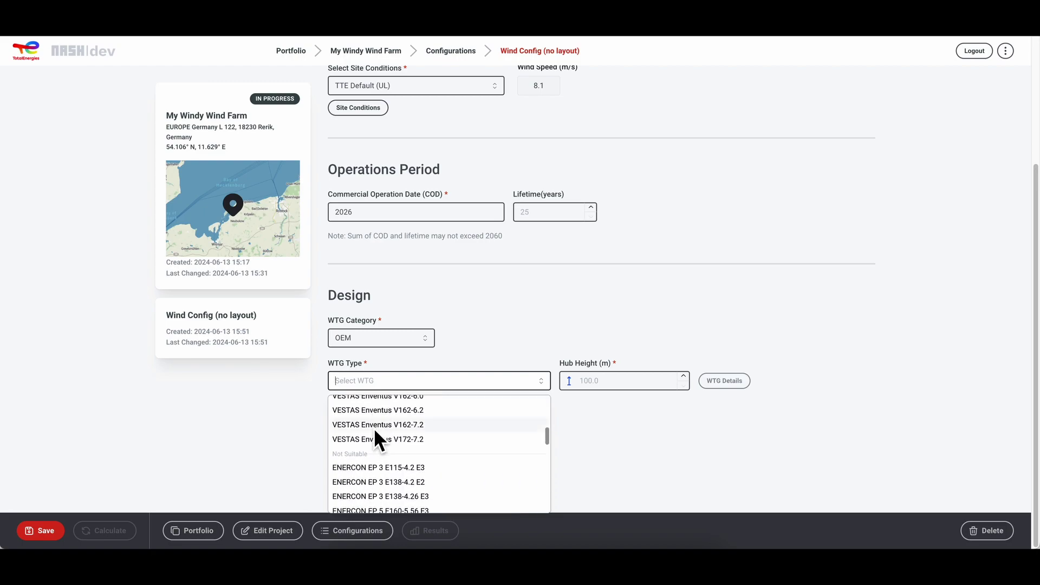
scroll(374, 428, "down", 5)
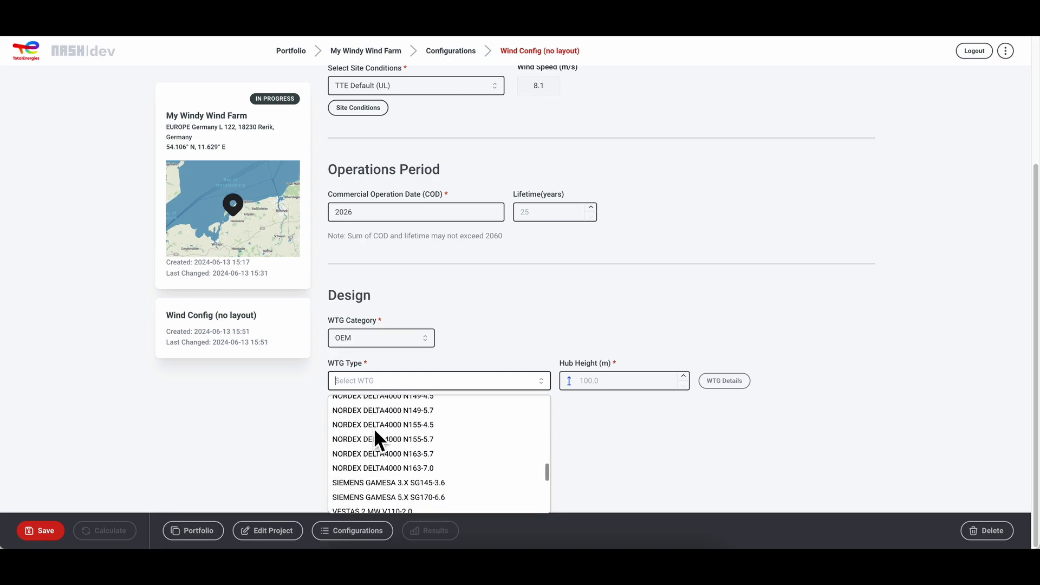
scroll(374, 428, "up", 15)
scroll(374, 428, "up", 2)
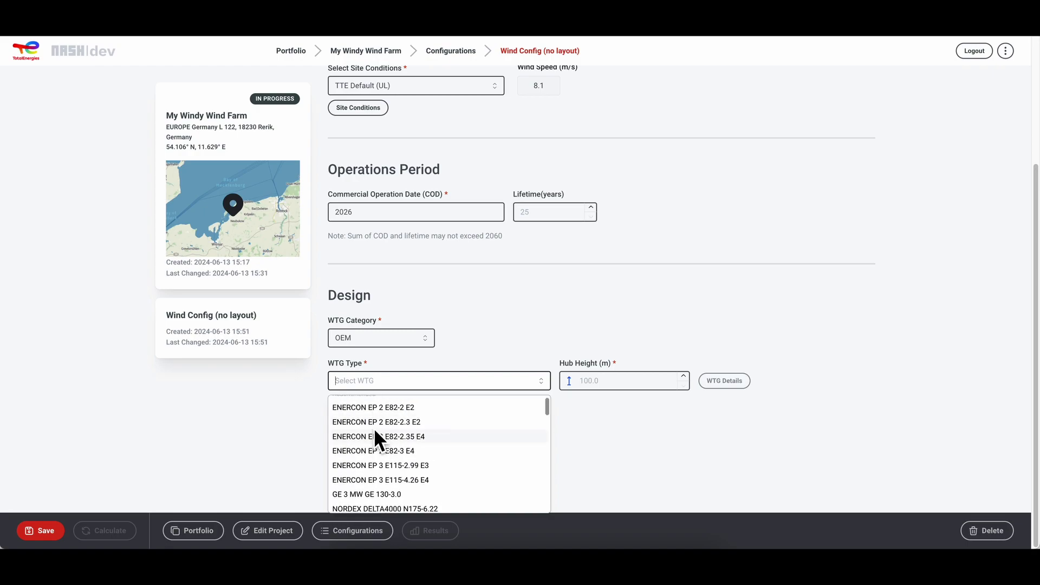
left_click(372, 424)
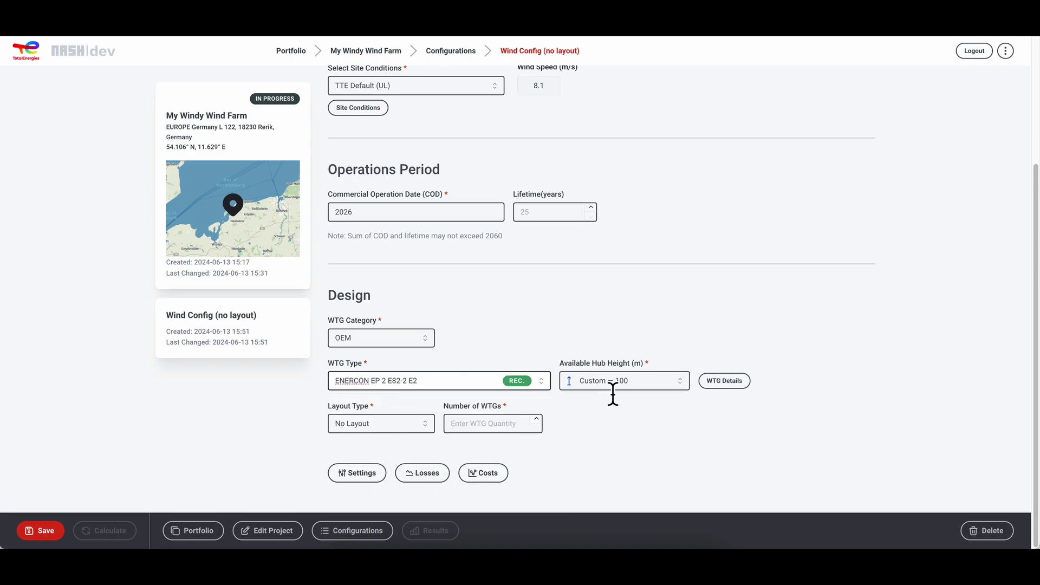
Step: Examine the selected turbine's power curve and technical details, and close them
left_click(726, 382)
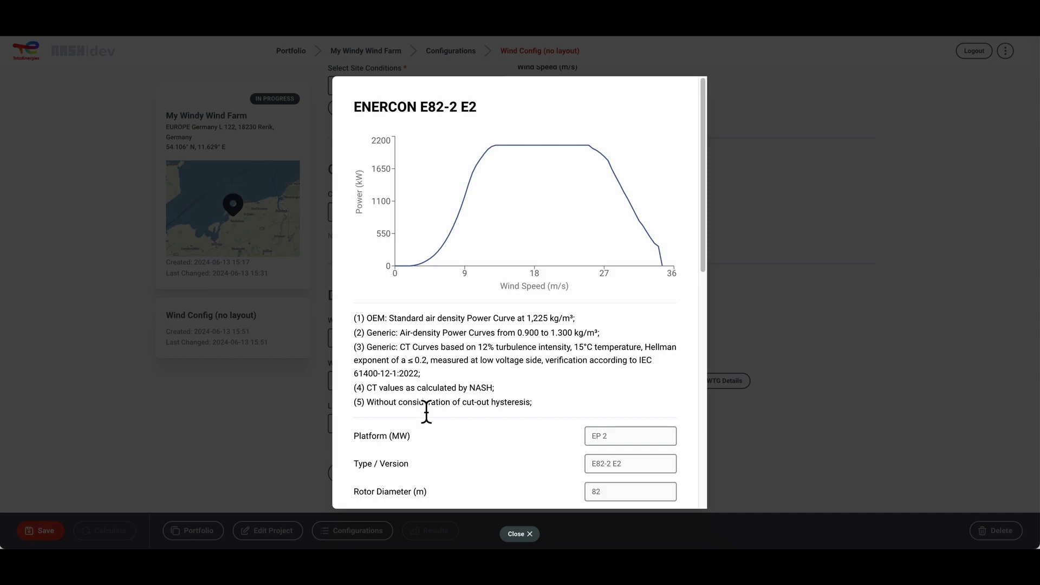
scroll(425, 411, "down", 3)
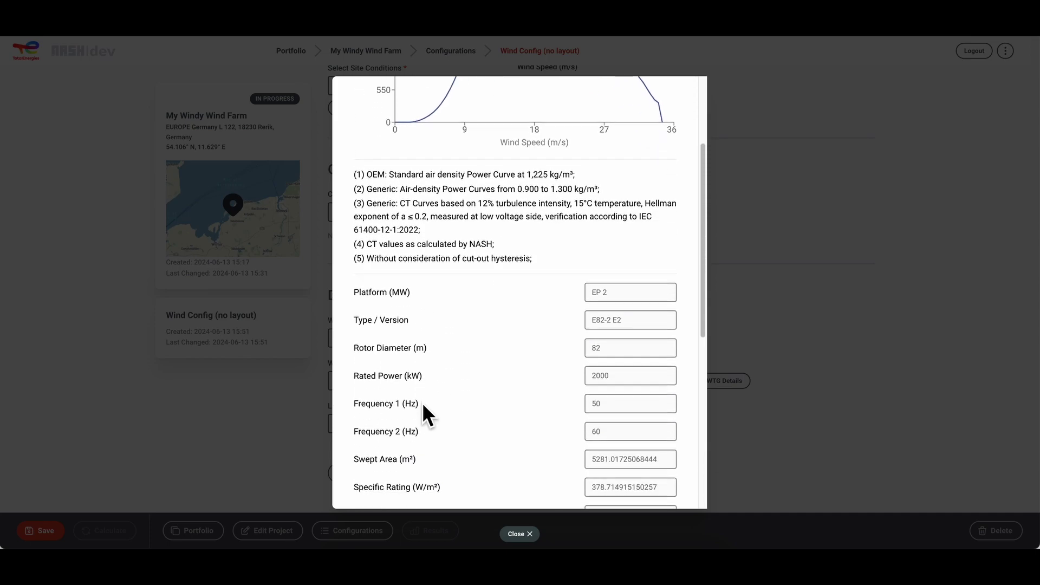
scroll(424, 411, "down", 1)
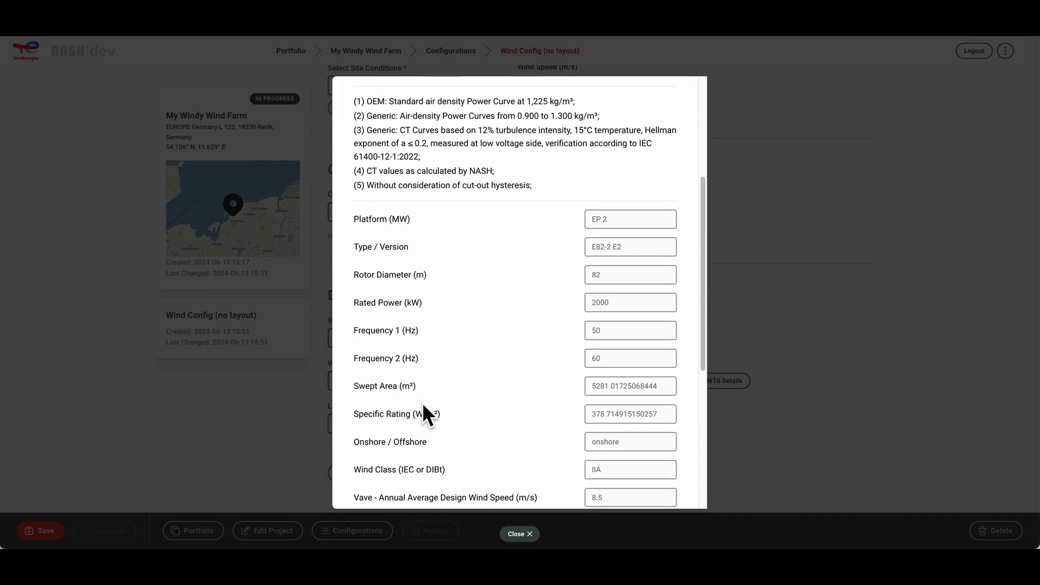
scroll(424, 411, "down", 2)
scroll(424, 412, "down", 2)
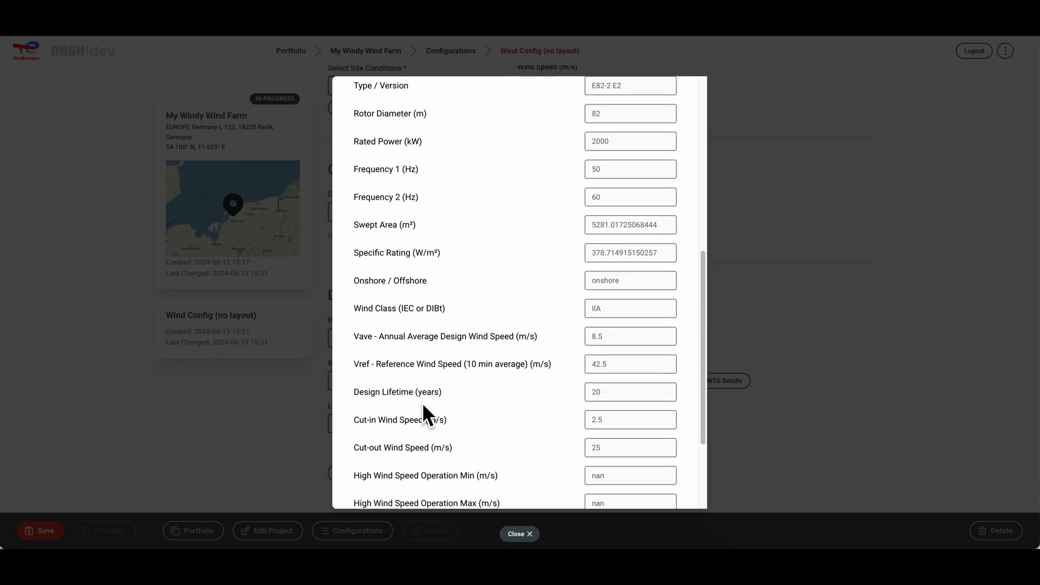
scroll(424, 411, "down", 3)
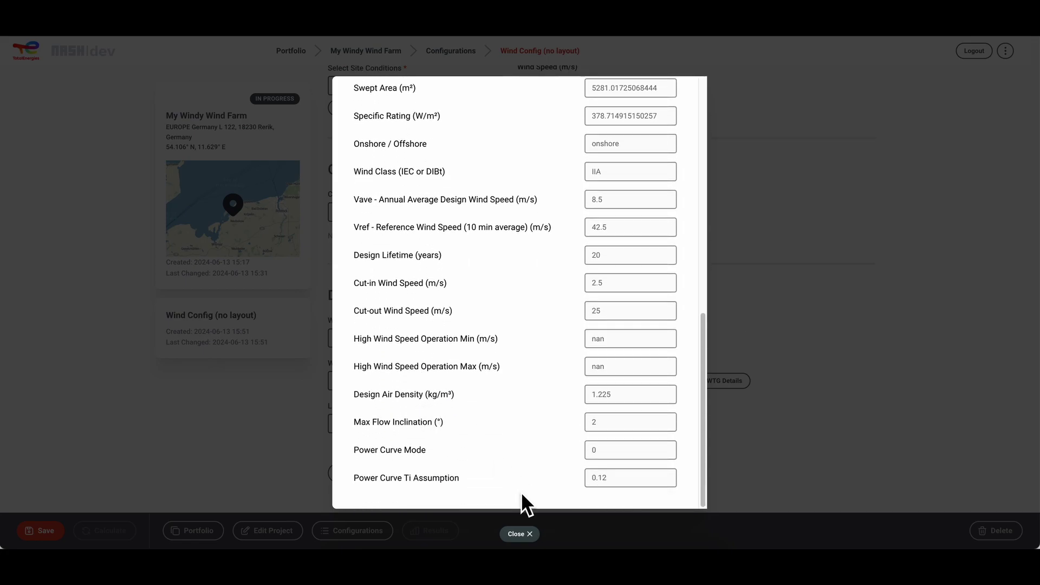
left_click(524, 534)
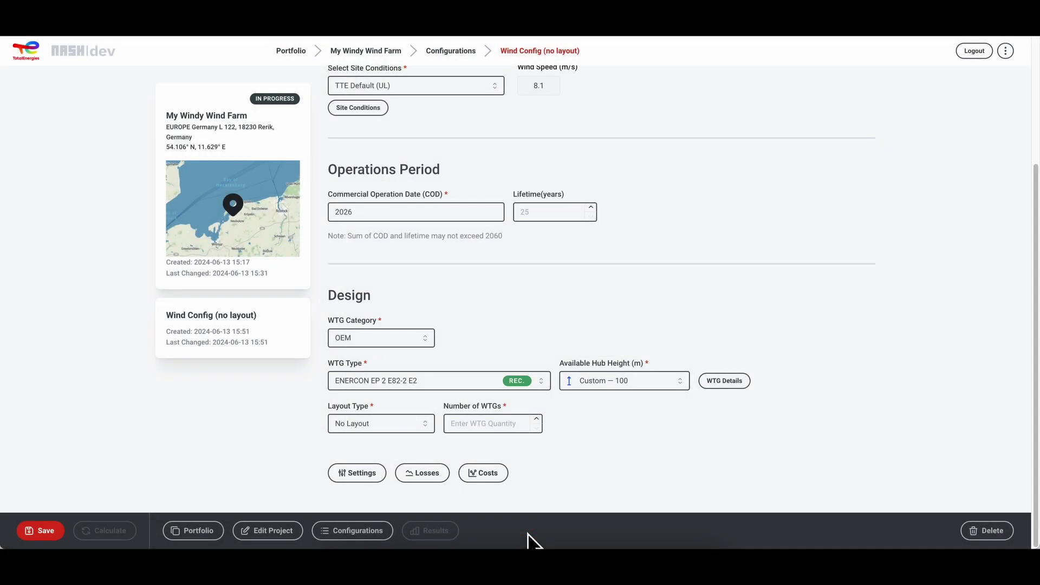
Step: Set the turbine's hub height to the available 108.38 m
left_click(640, 385)
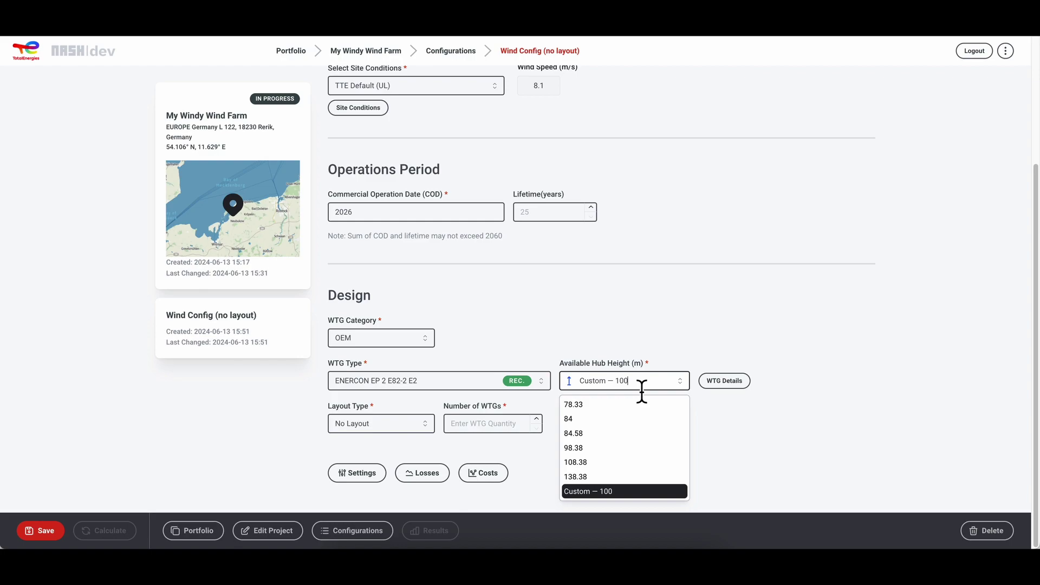
left_click(599, 463)
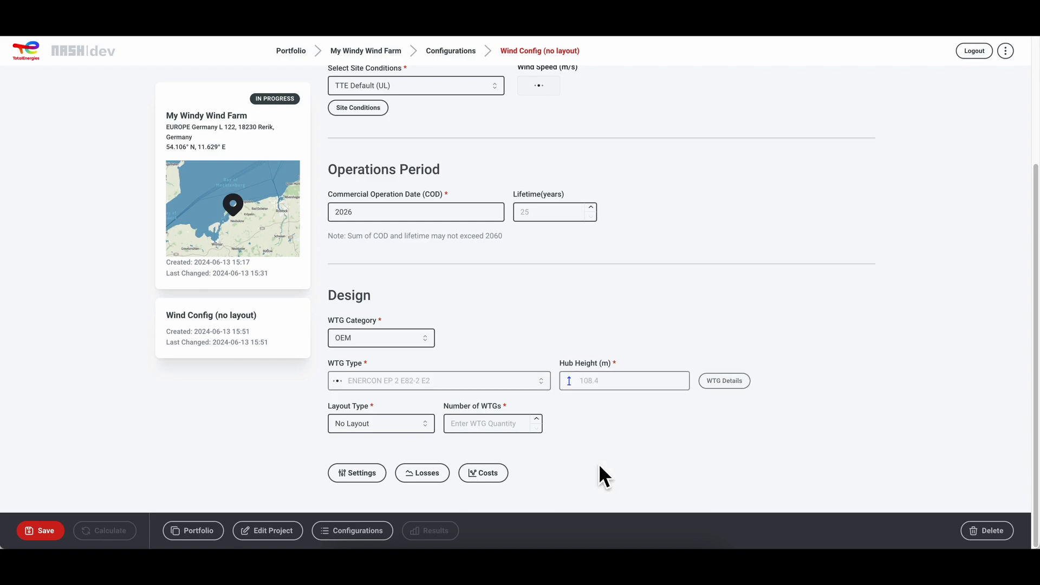
scroll(558, 157, "up", 1)
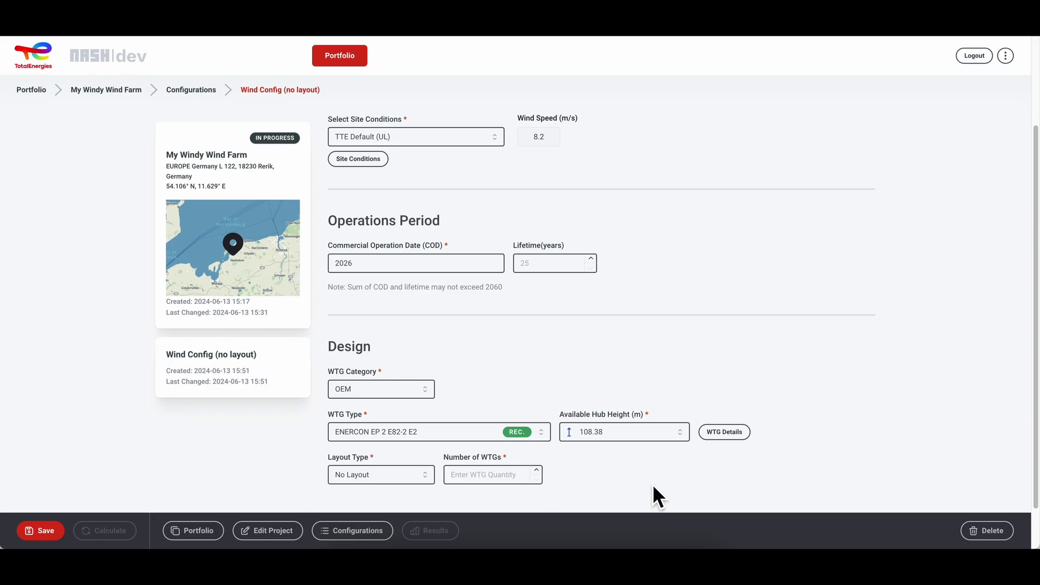
Step: Check the available layout types and keep No Layout selected
left_click(488, 477)
left_click(398, 475)
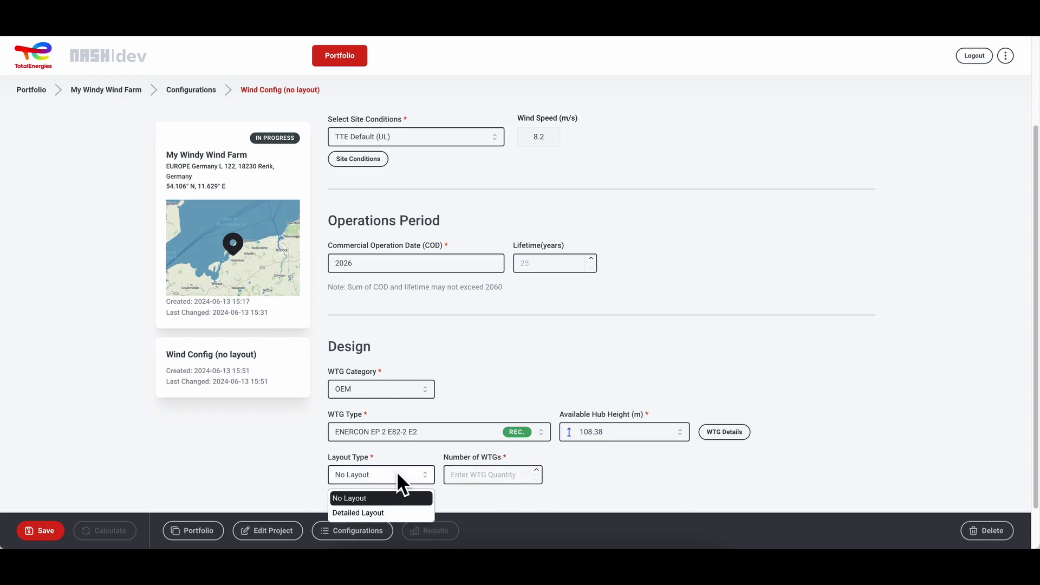
left_click(399, 477)
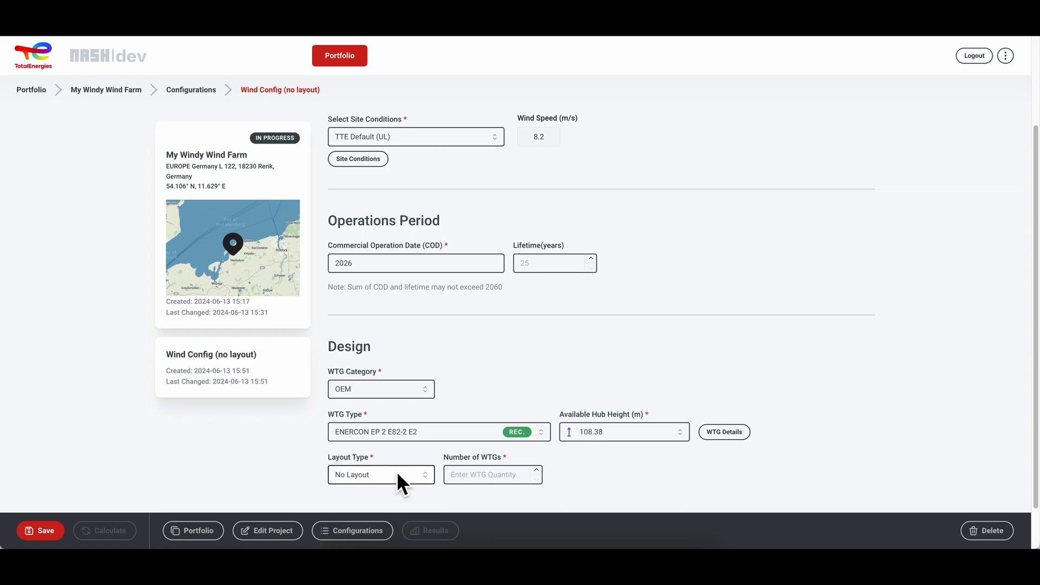
Step: Set the number of WTGs to 5
left_click(497, 473)
type("5")
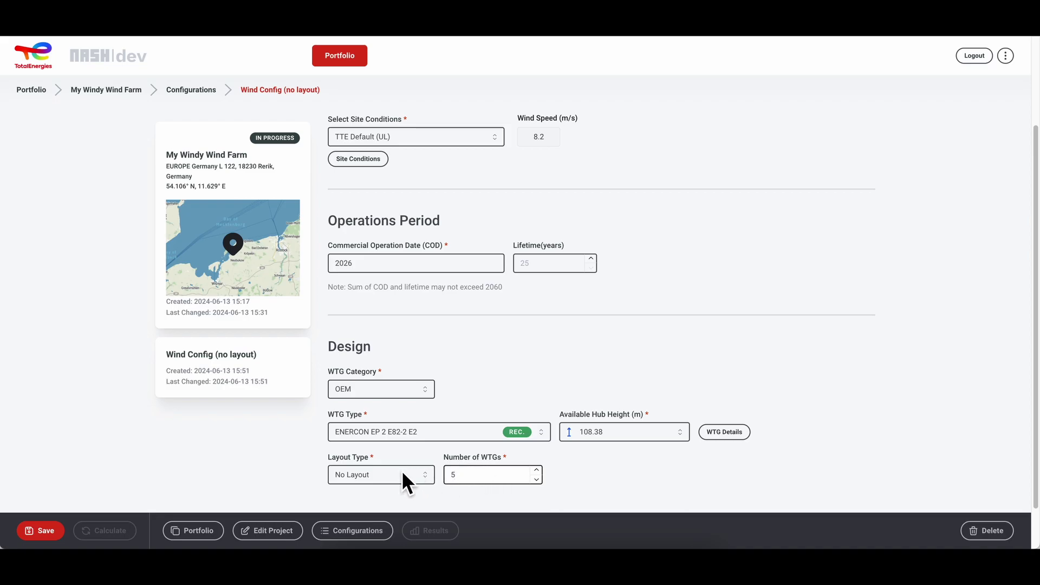
Step: Review the wake modeling assumptions in the wind settings and accept them
scroll(401, 470, "down", 1)
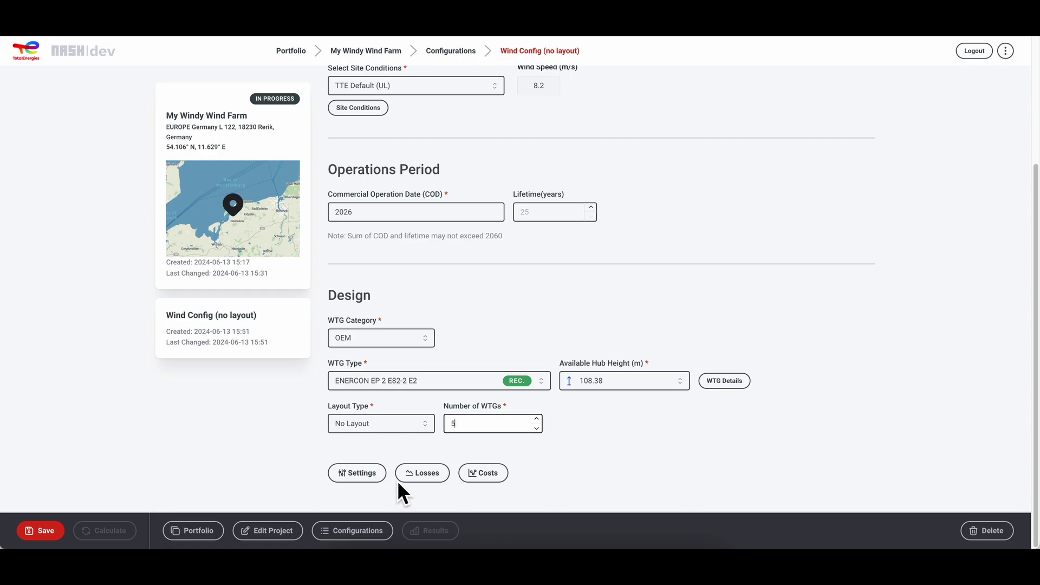
left_click(361, 480)
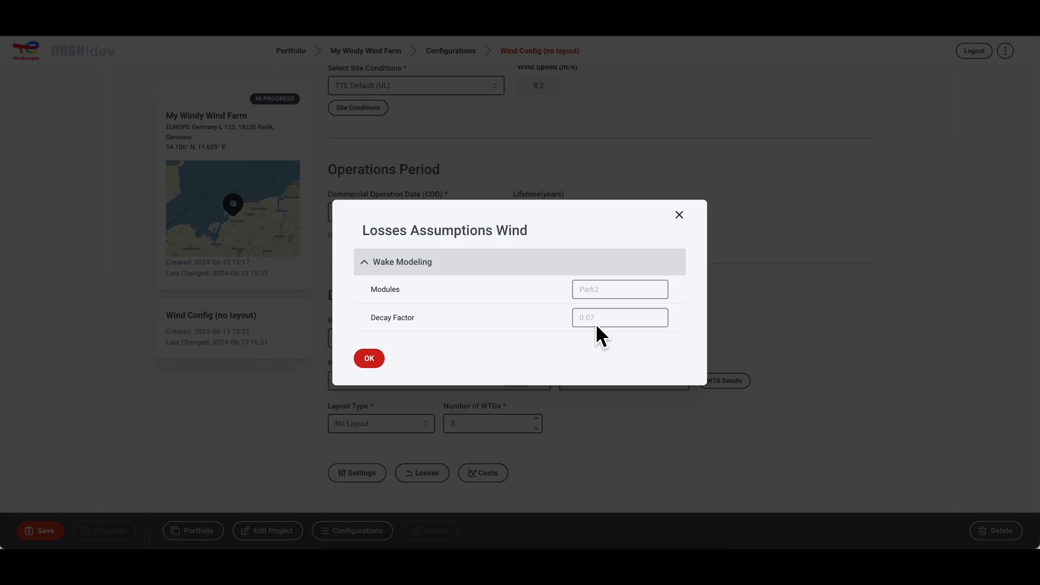
left_click(370, 359)
Step: Review the Turbine Performance group of the wind losses and save the loss assumptions
left_click(438, 475)
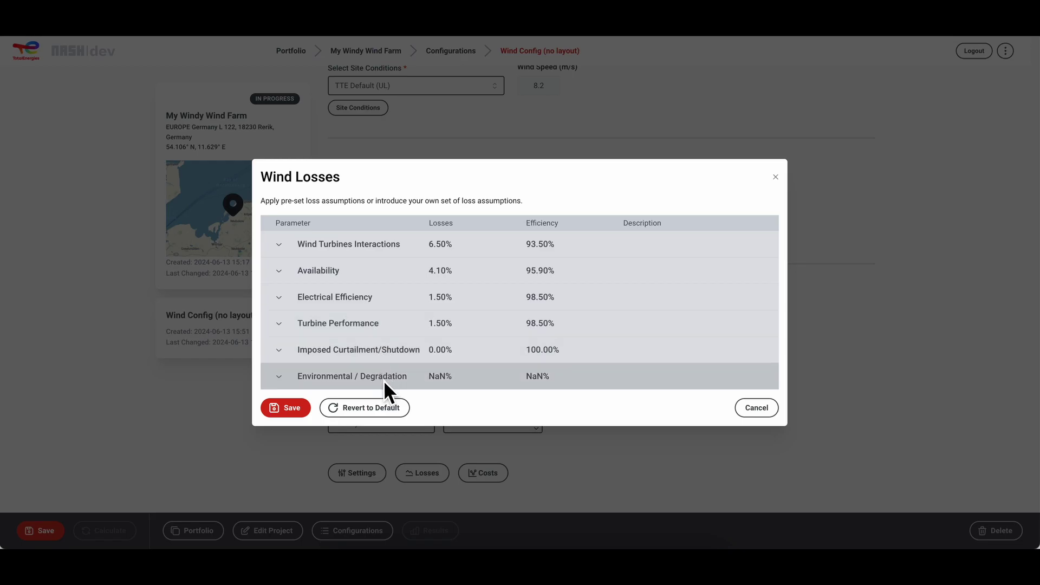
left_click(460, 324)
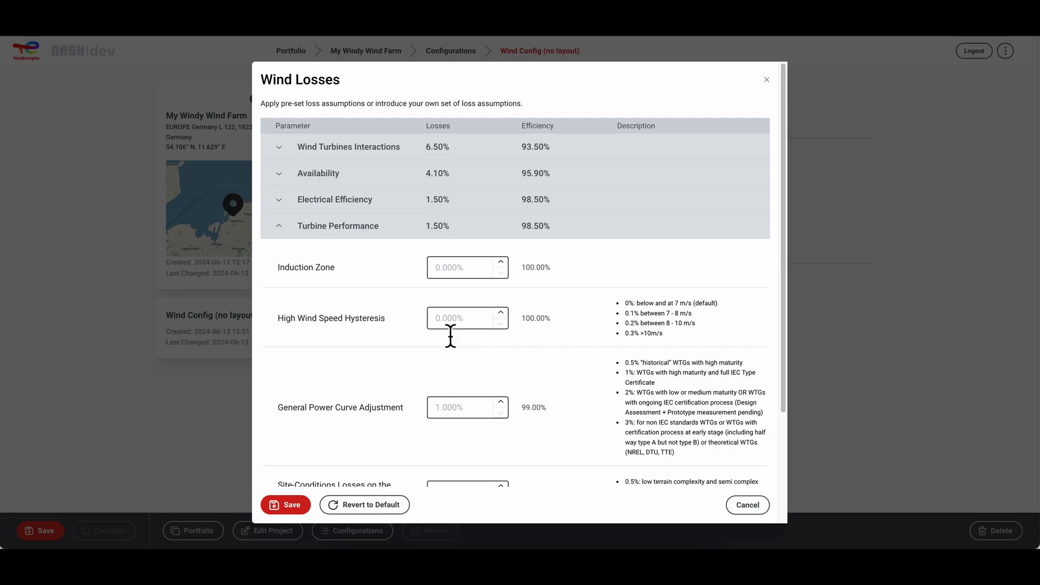
left_click(291, 505)
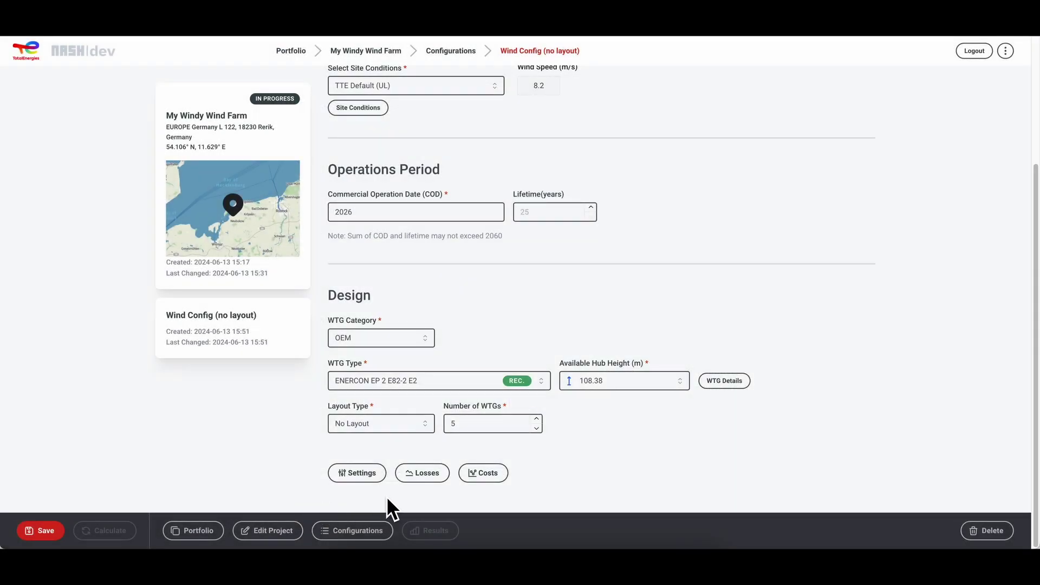
Step: In the cost assumptions, set the OPEX Insurance cost to 15,000 EUR/MW and save them
left_click(489, 474)
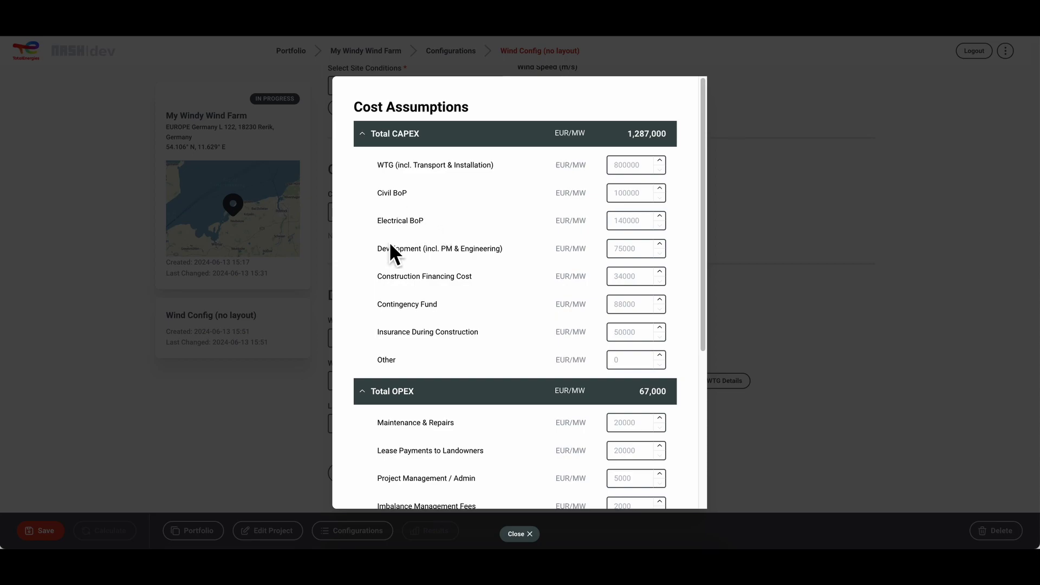
scroll(397, 431, "down", 1)
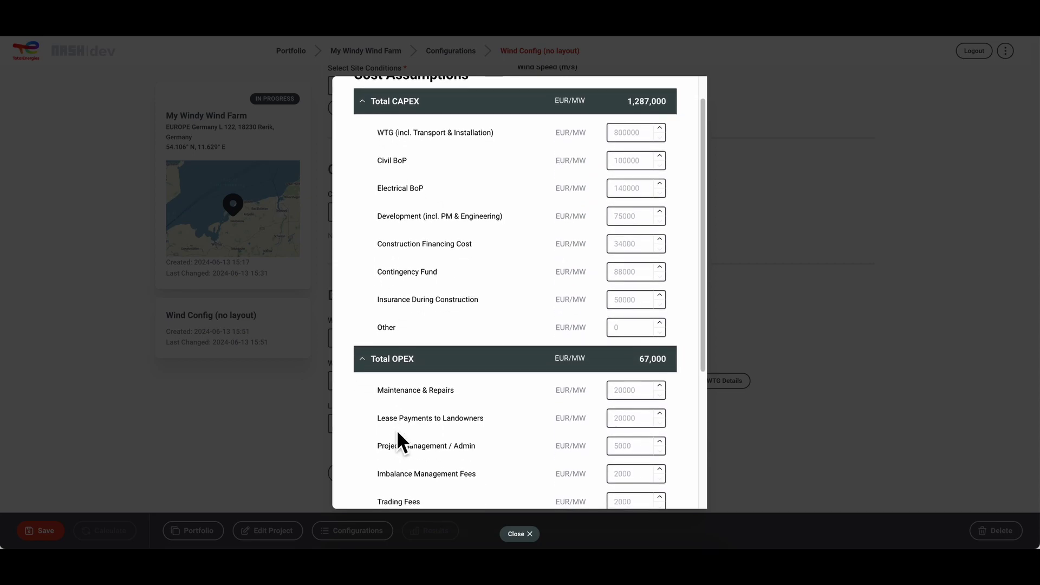
scroll(397, 431, "down", 3)
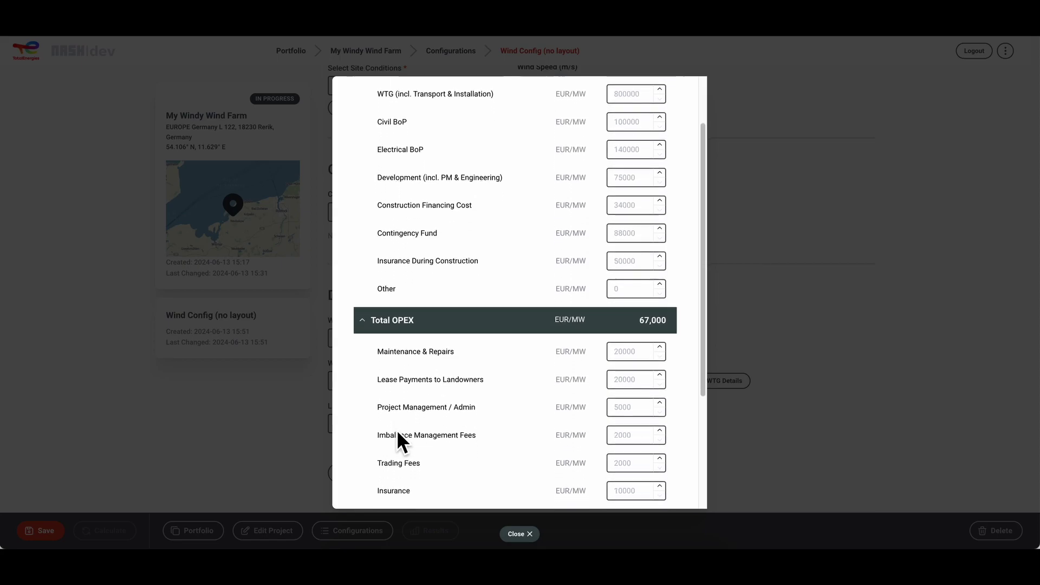
scroll(398, 421, "down", 3)
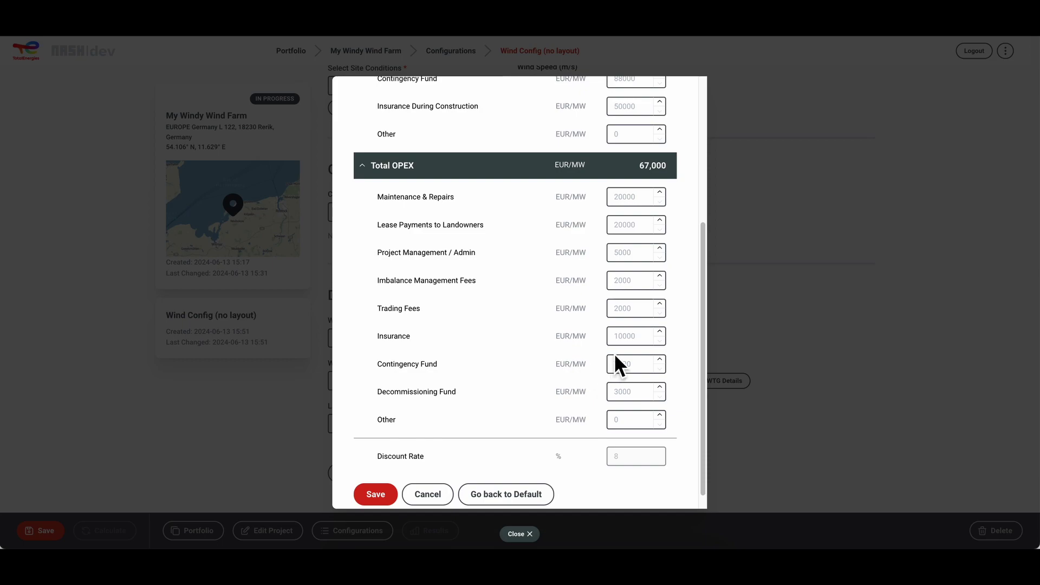
double_click(625, 338)
key("BackSpace")
type("15000")
left_click(645, 371)
scroll(645, 371, "down", 1)
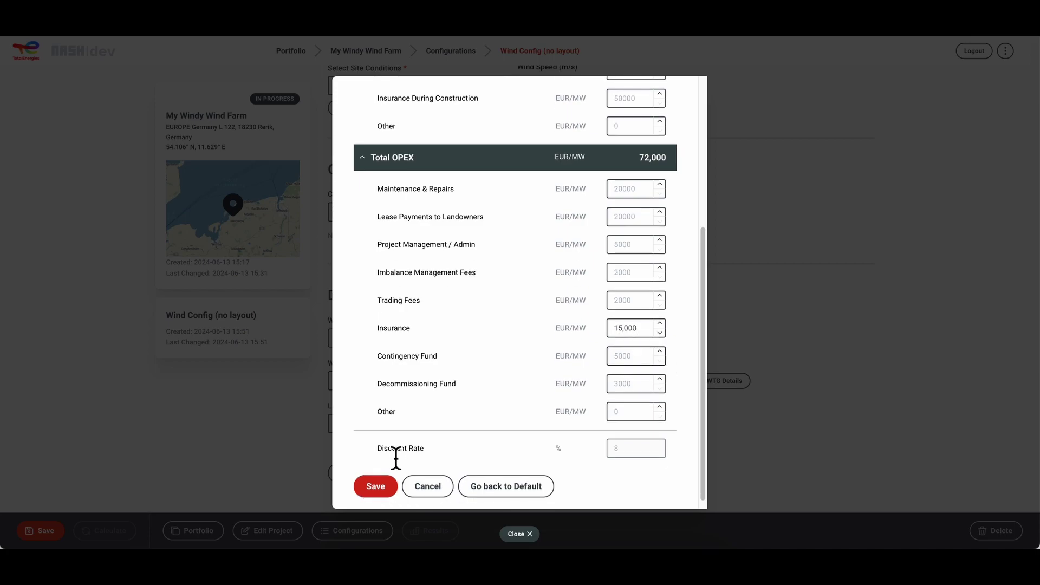
left_click_drag(377, 449, 434, 449)
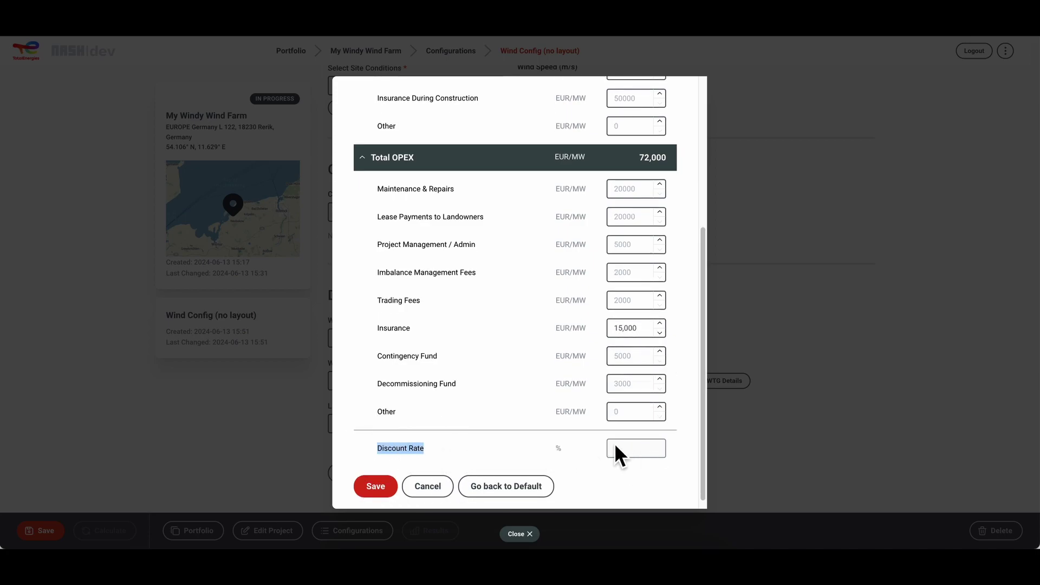
left_click(530, 490)
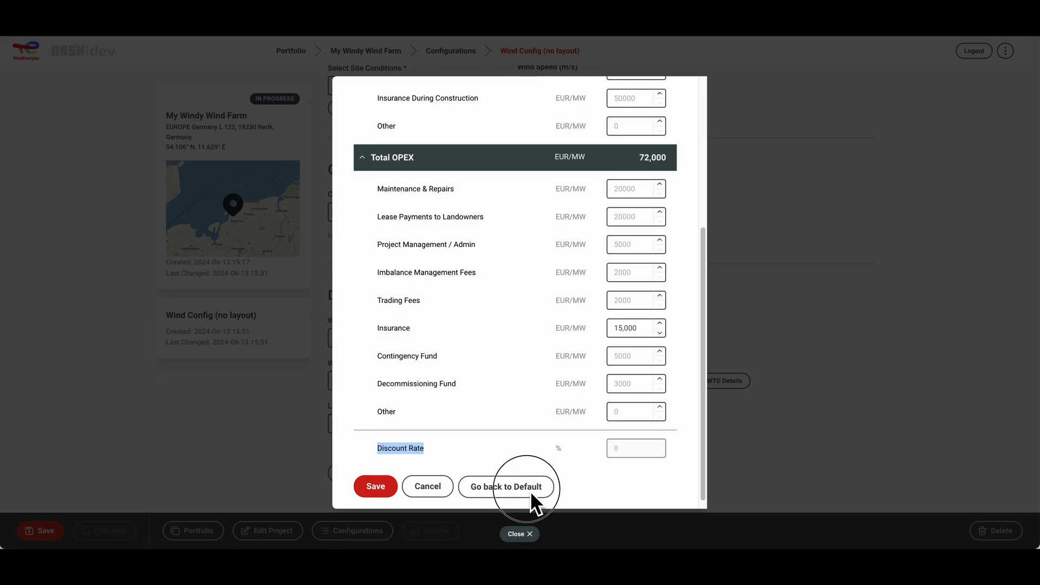
left_click(393, 490)
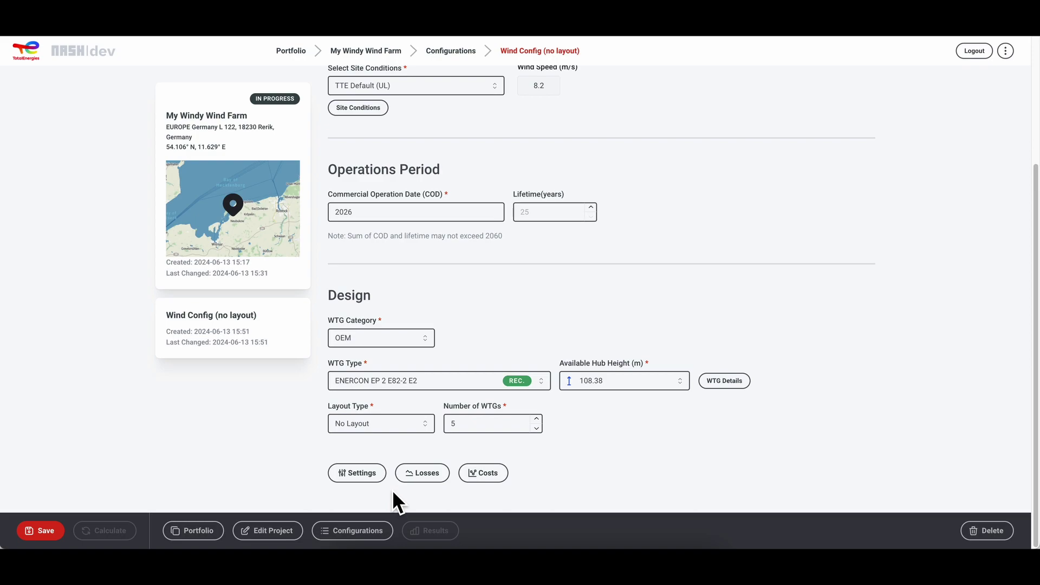
Step: Save the wind configuration
left_click(41, 530)
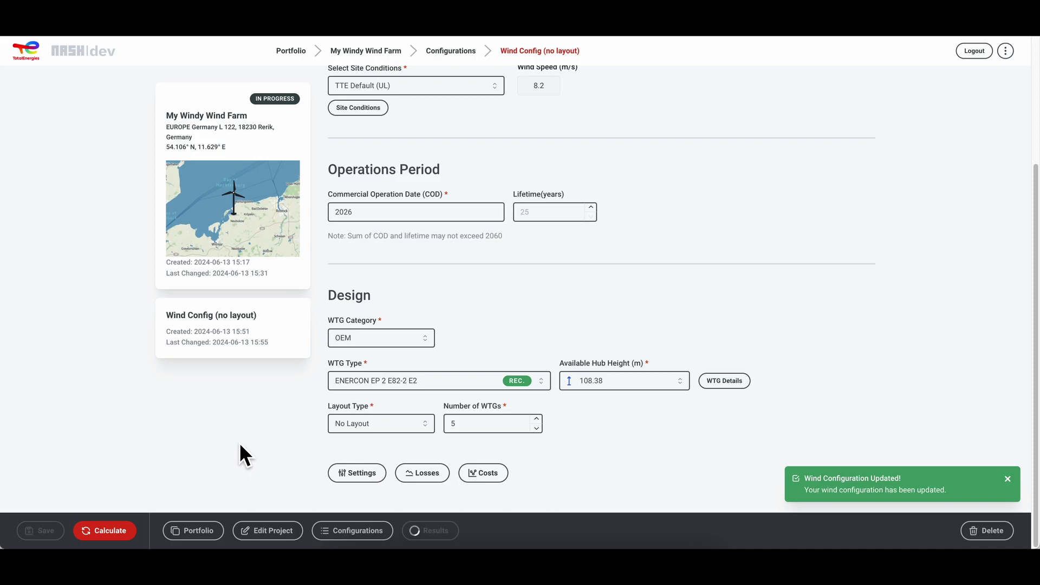
scroll(239, 441, "up", 3)
scroll(238, 442, "up", 1)
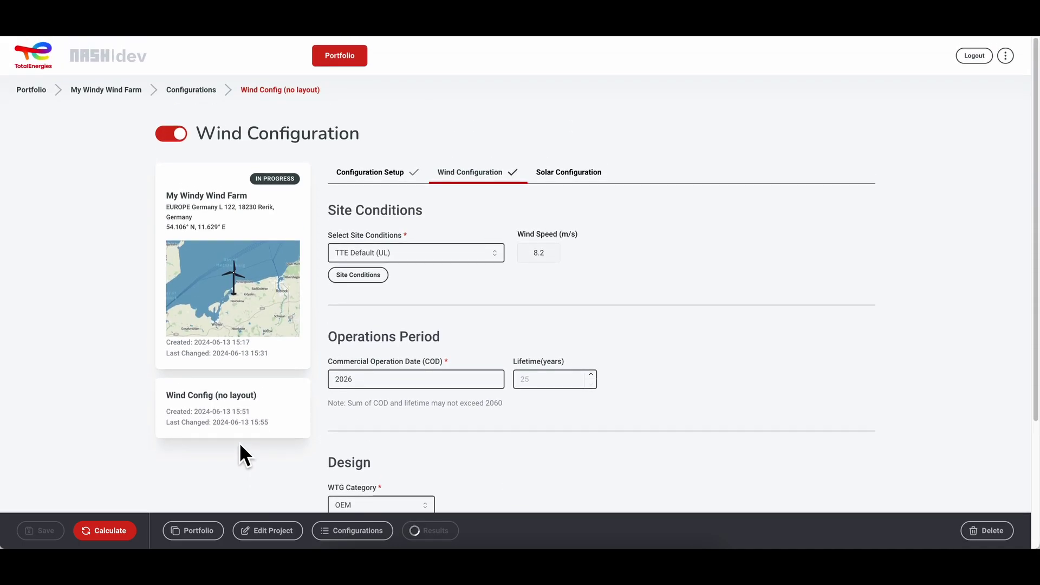
Step: Return to the project's configurations list and duplicate Wind Config (no layout)
left_click(205, 92)
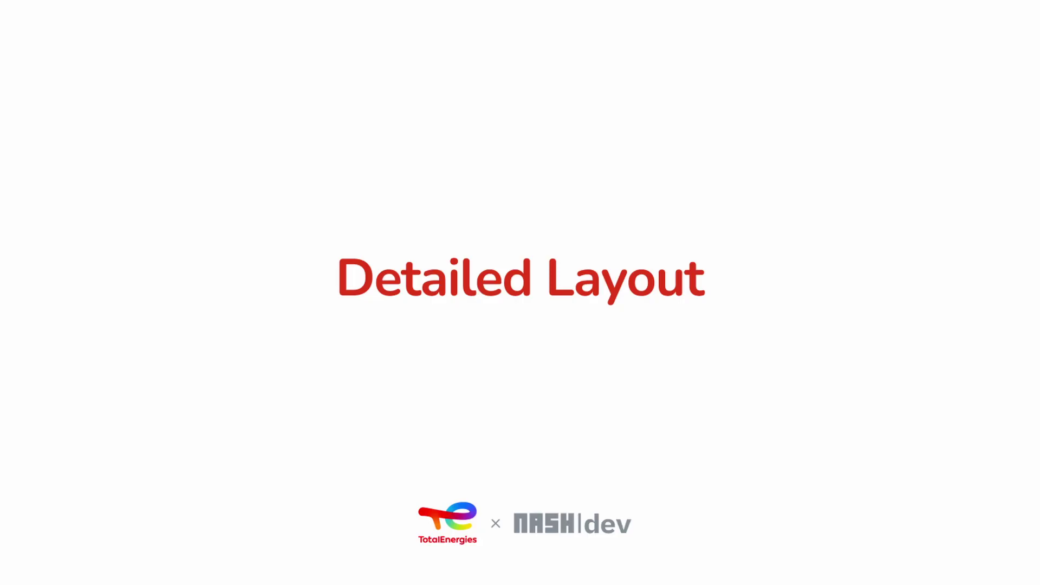
left_click(863, 216)
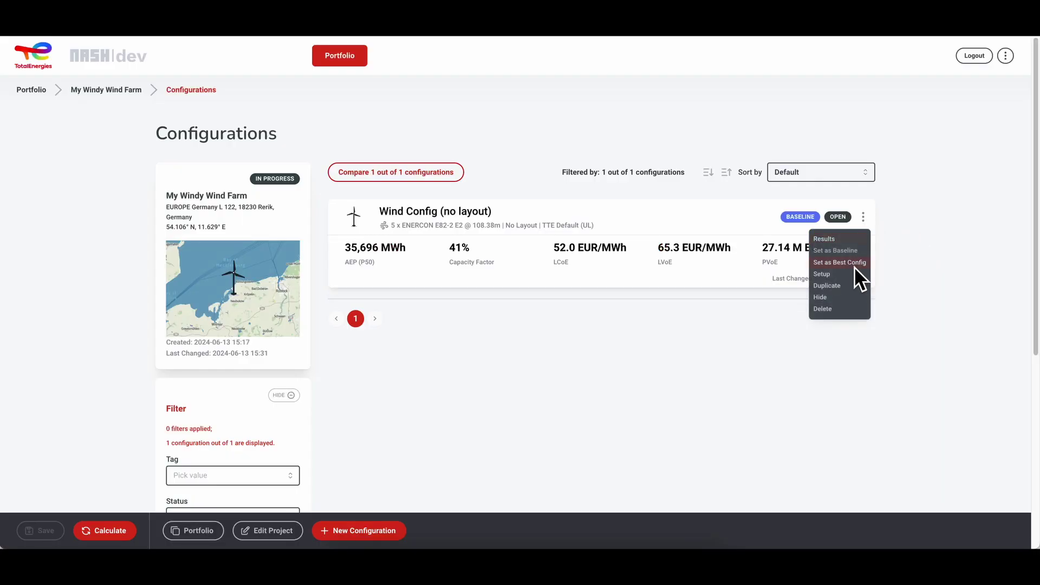
left_click(848, 287)
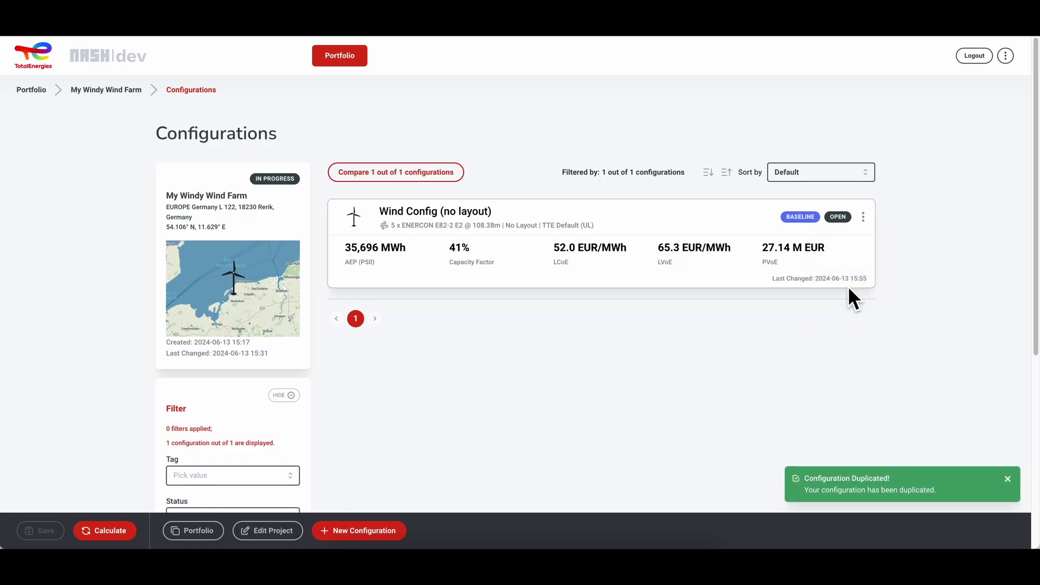
Step: Open the setup of the duplicated configuration, rename it Wind Config (detailed layout) and save it
left_click(865, 328)
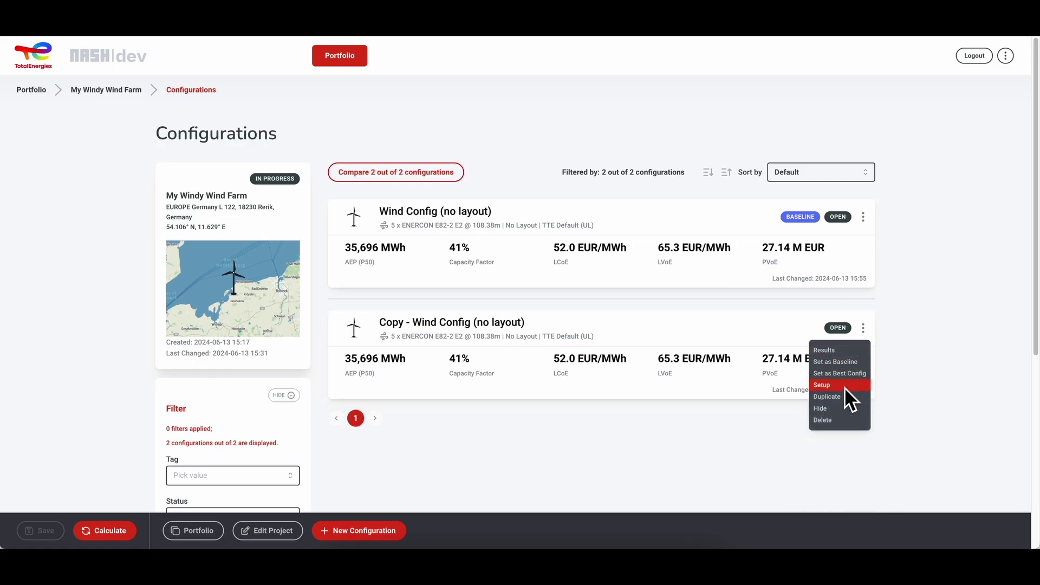
left_click(844, 386)
left_click_drag(362, 260, 326, 259)
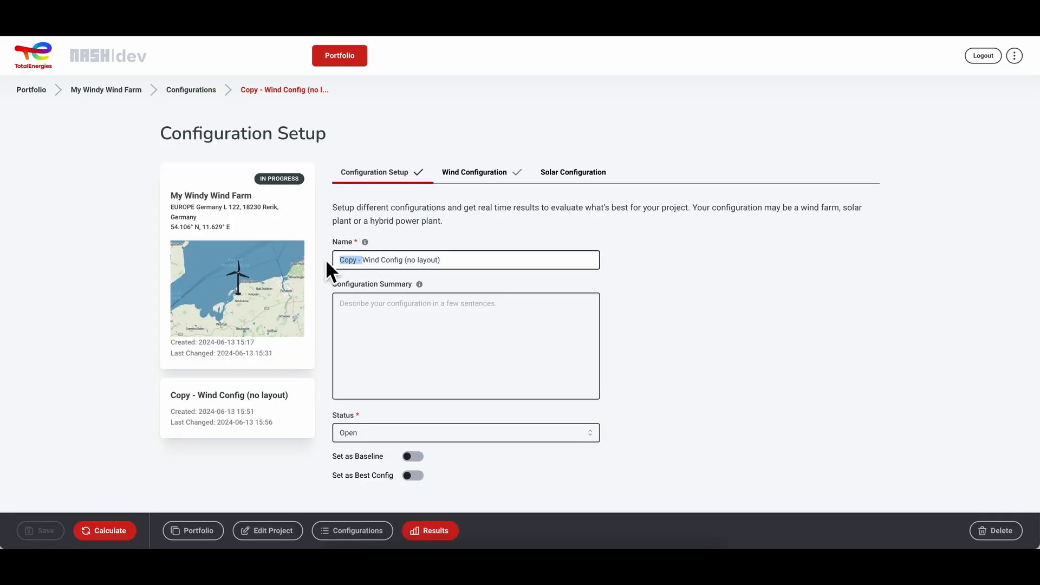
key("BackSpace")
double_click(391, 260)
type("detailed")
left_click(488, 353)
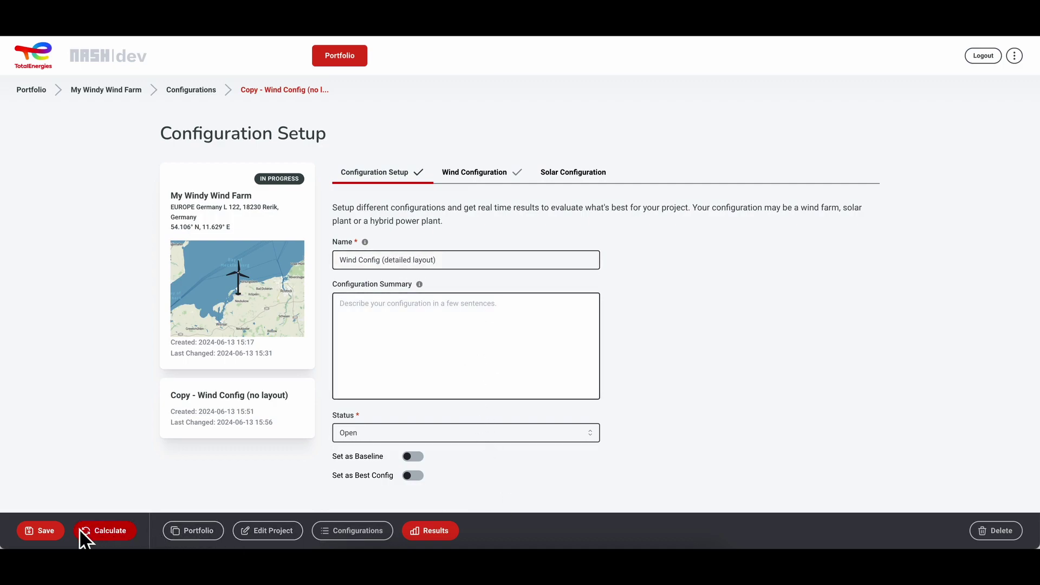
left_click(54, 533)
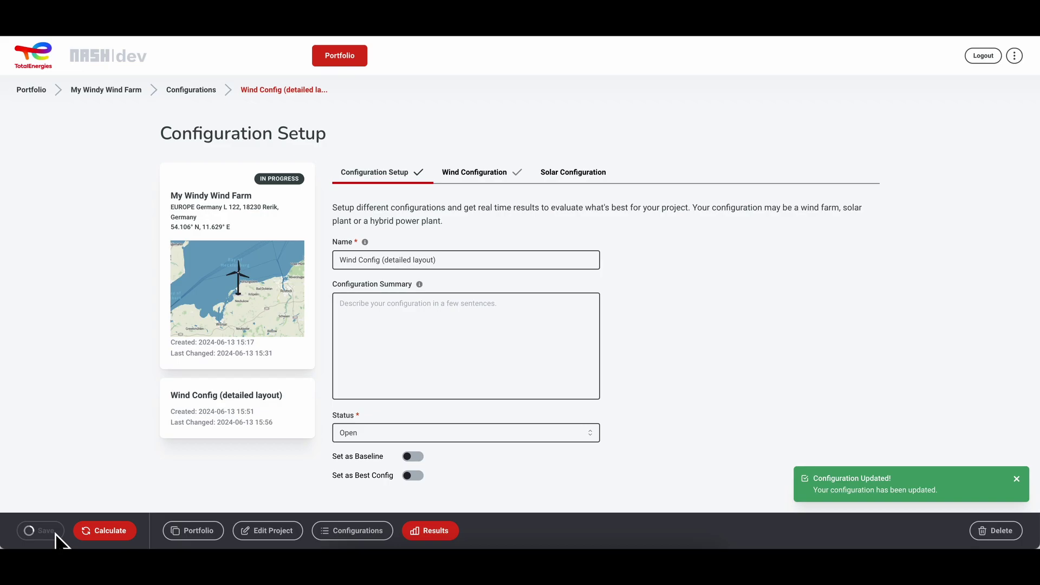
Step: Switch the layout type in the wind configuration's design to Detailed Layout, accepting the loss of previous inputs
left_click(478, 171)
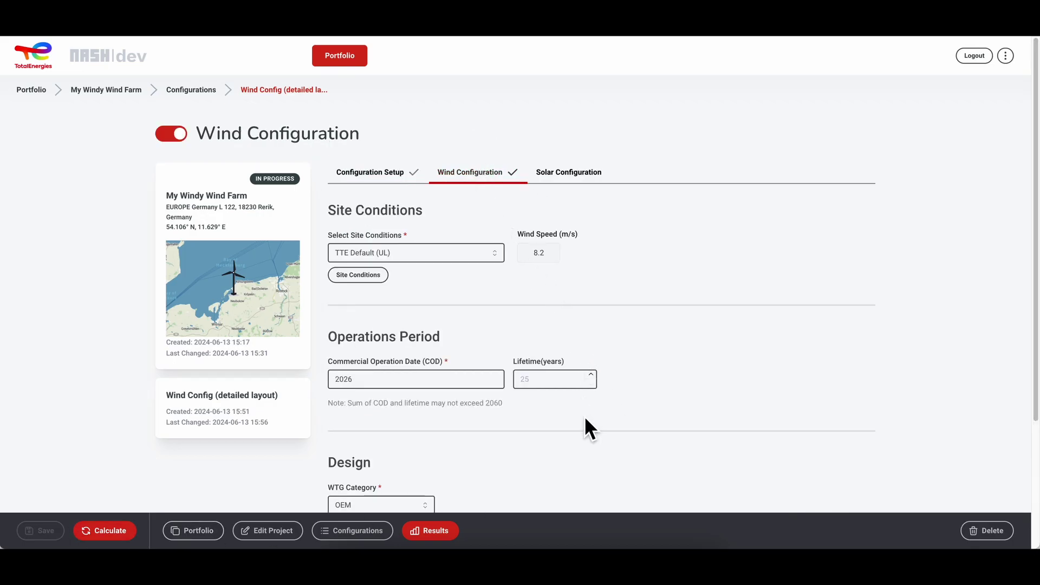
scroll(584, 428, "down", 3)
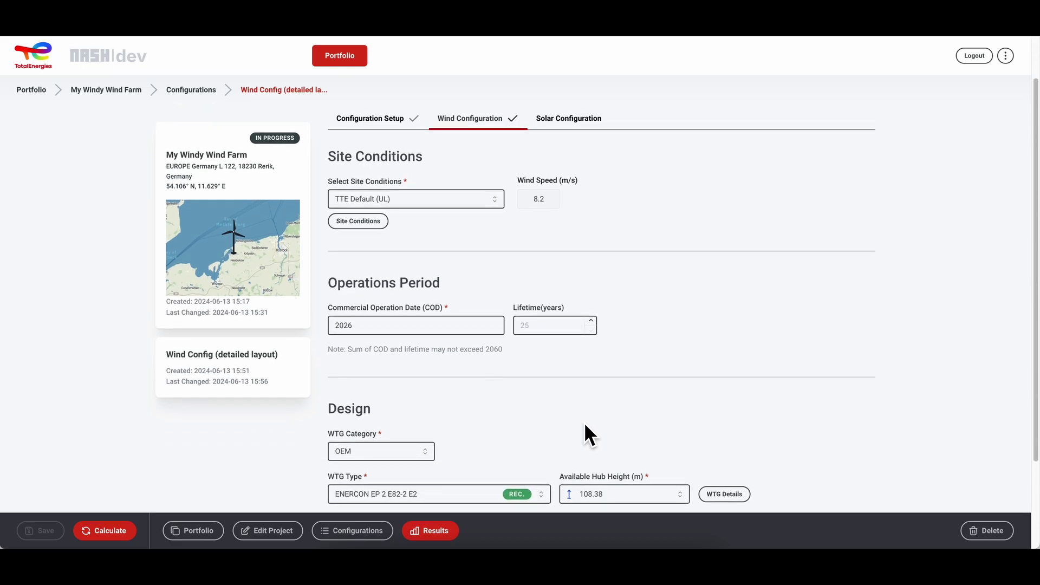
left_click(385, 421)
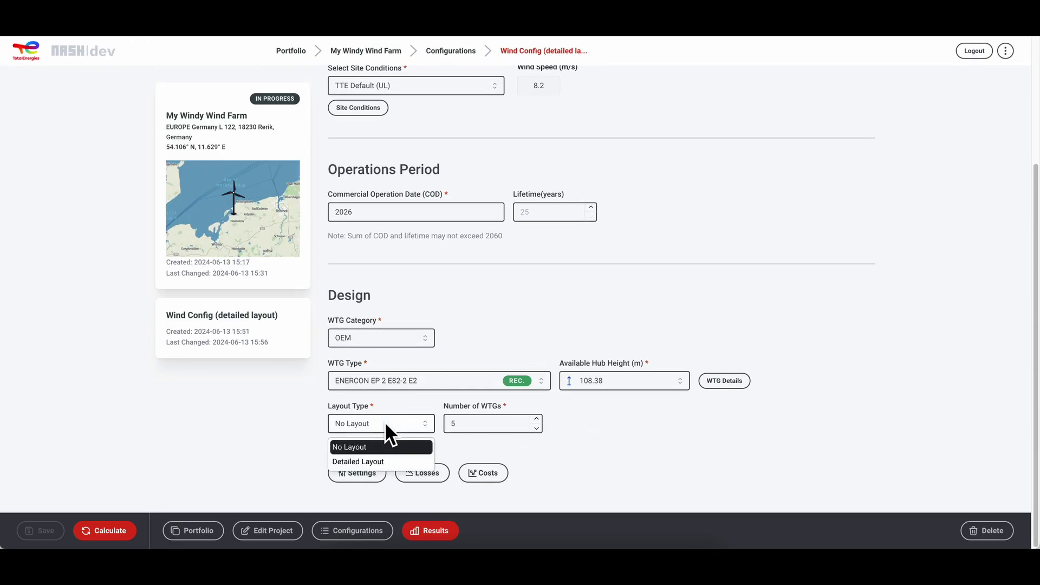
left_click(383, 463)
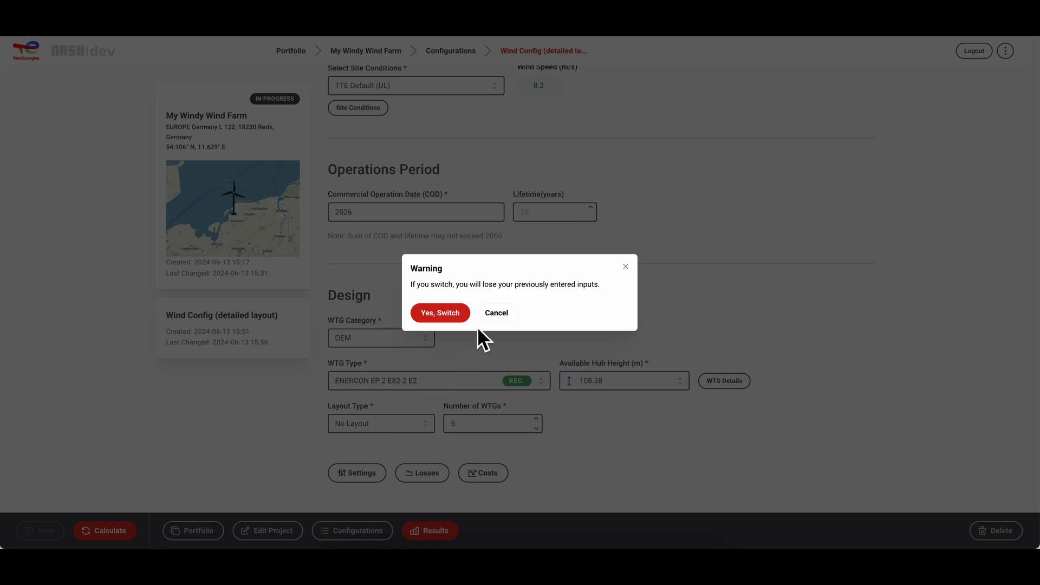
left_click(450, 314)
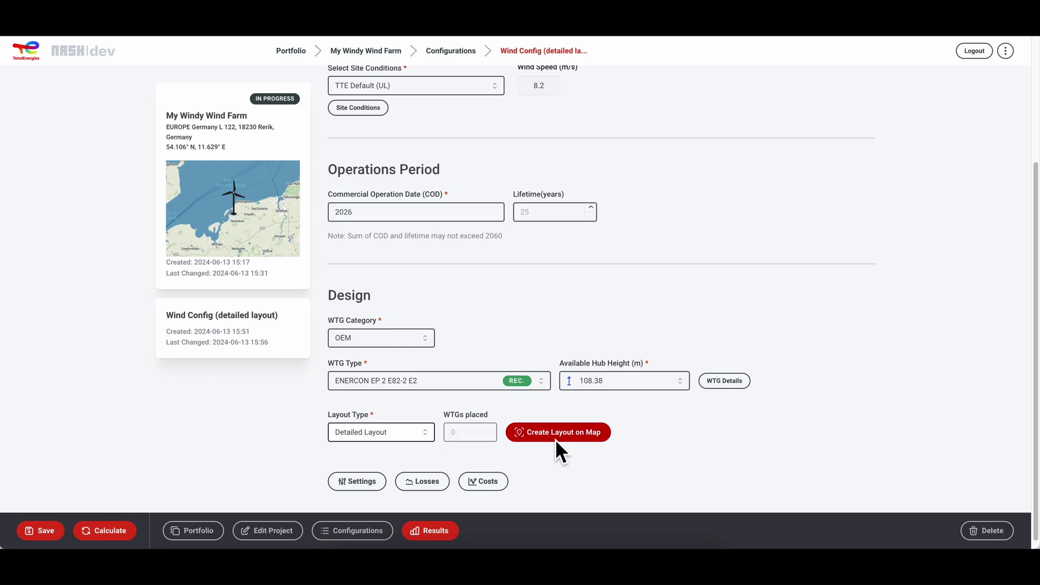
Step: Open the layout map, inspect the wind map around Rerik, and check which file types can be uploaded for the layout
left_click(556, 440)
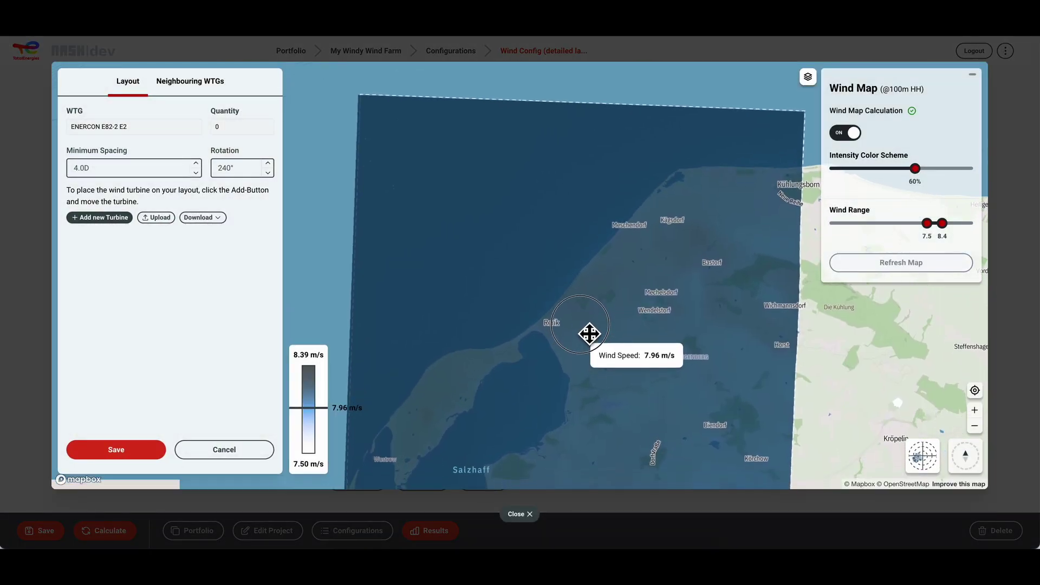
left_click_drag(589, 333, 578, 295)
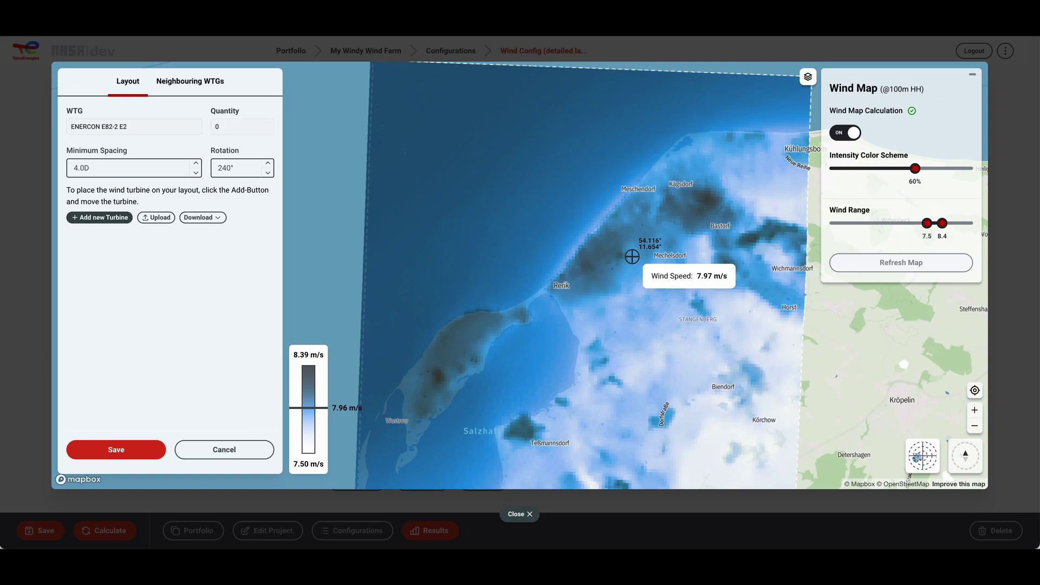
left_click(166, 218)
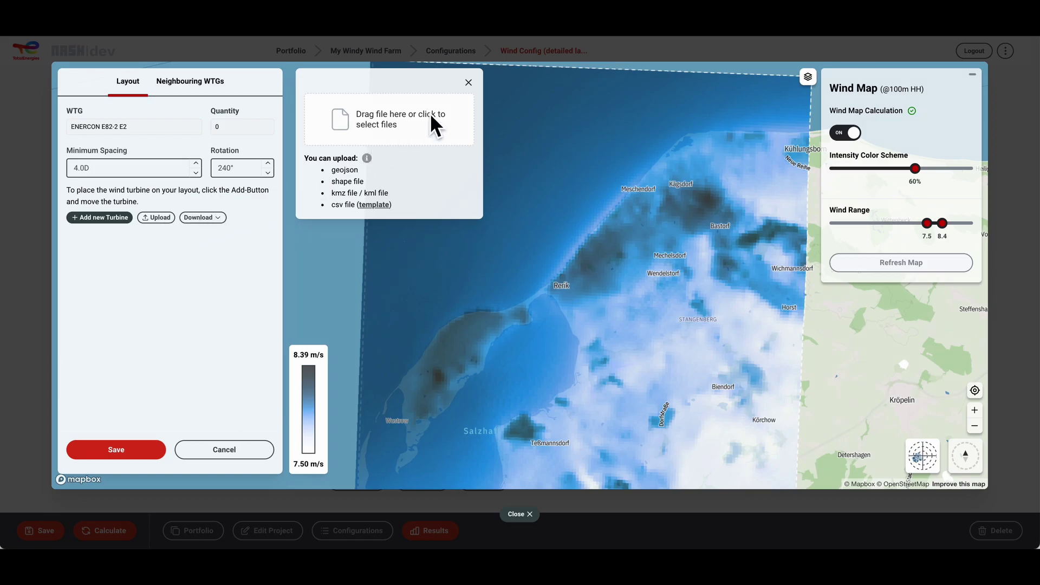
left_click(469, 83)
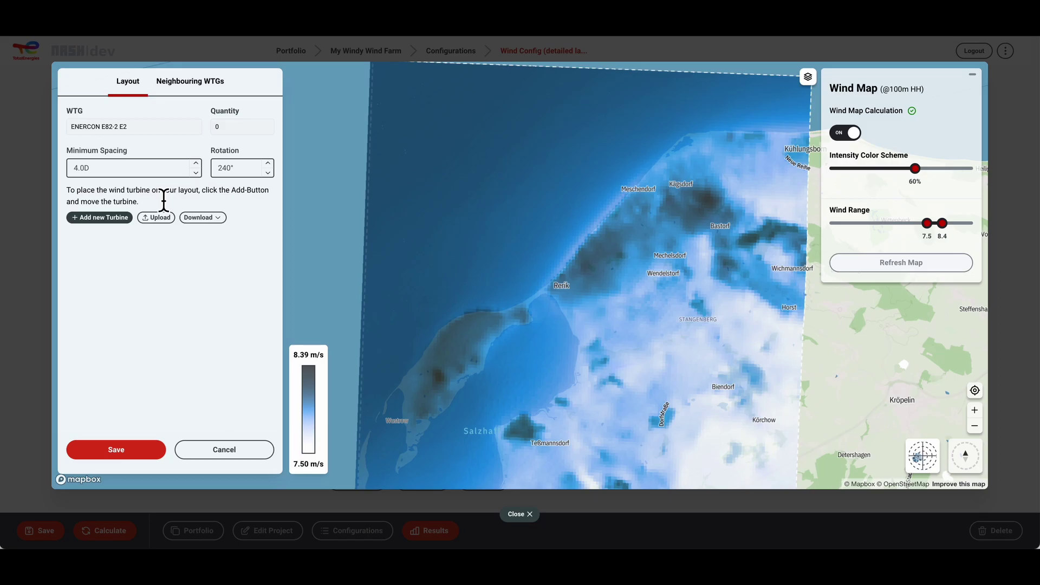
Step: Add two new turbines to the layout at the project's default location
left_click(122, 218)
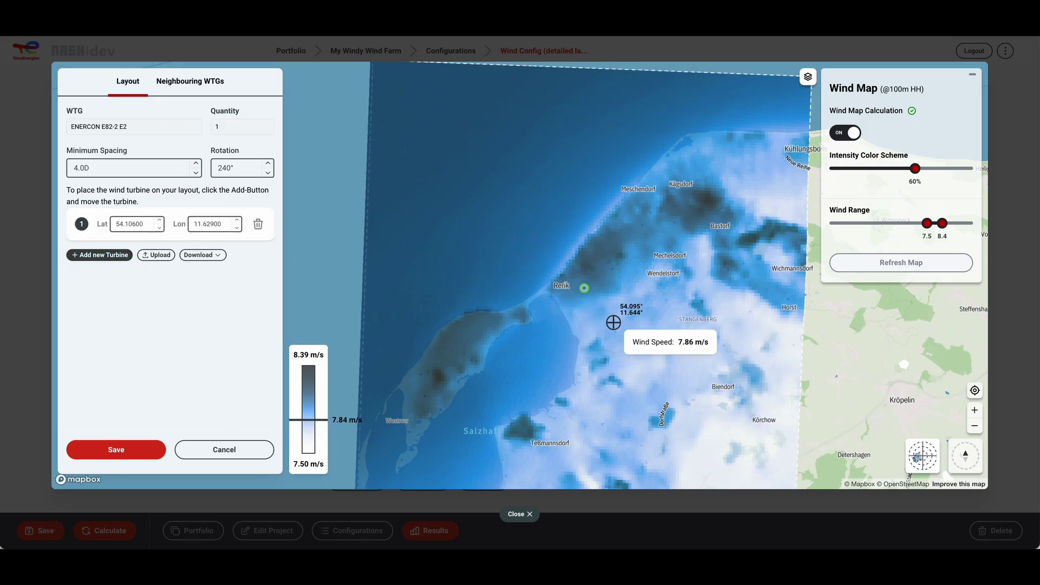
scroll(613, 320, "up", 8)
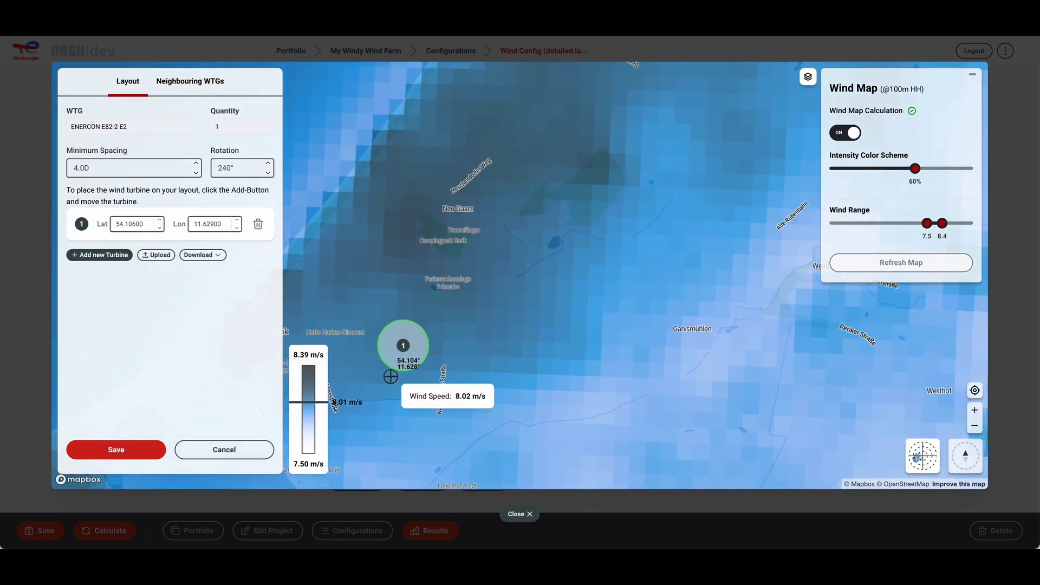
left_click(114, 256)
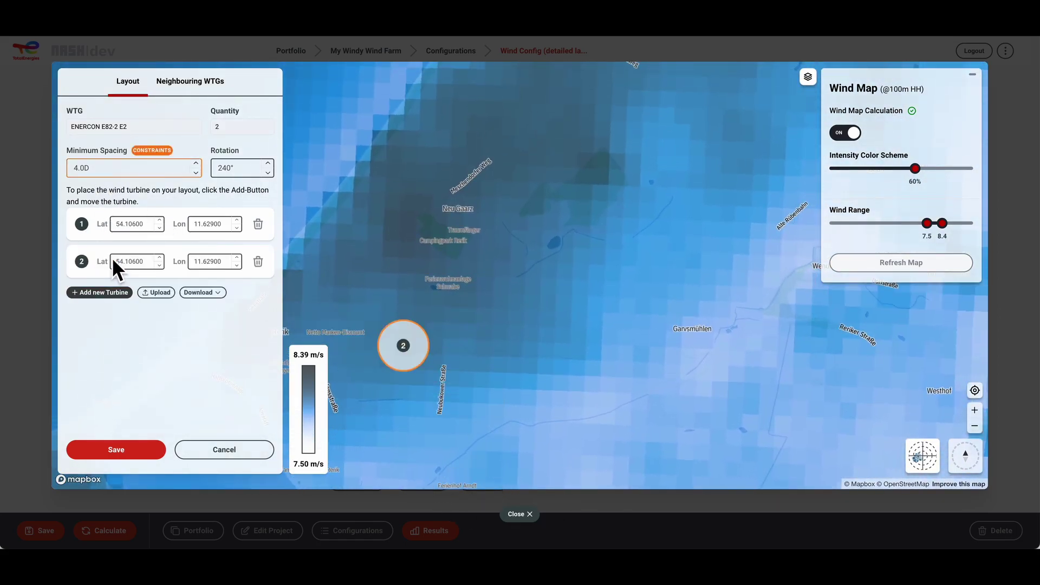
Step: Add three more turbines to the layout at the project's default location, for five in total
left_click(114, 290)
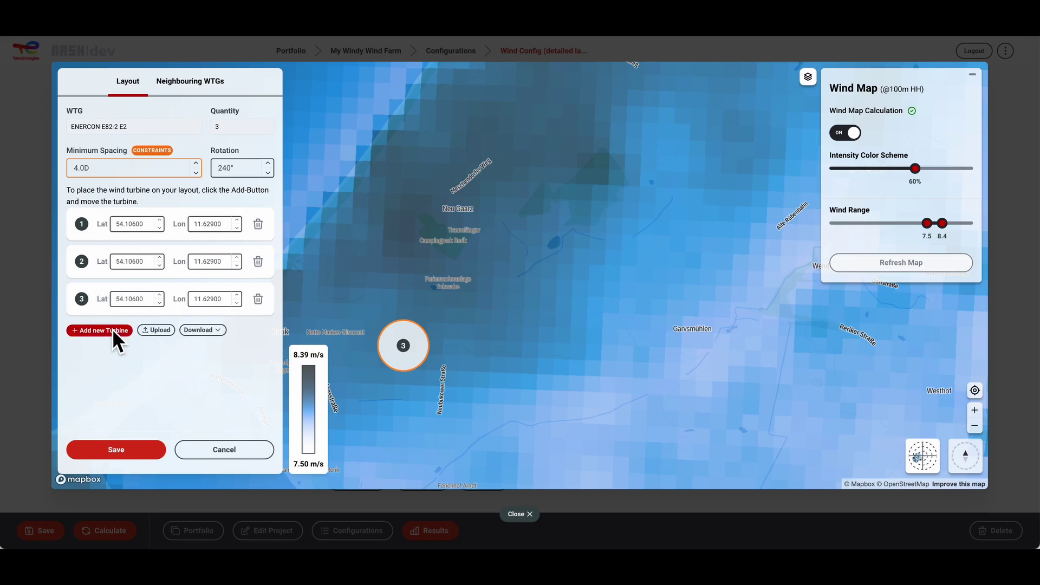
left_click(112, 329)
left_click(107, 366)
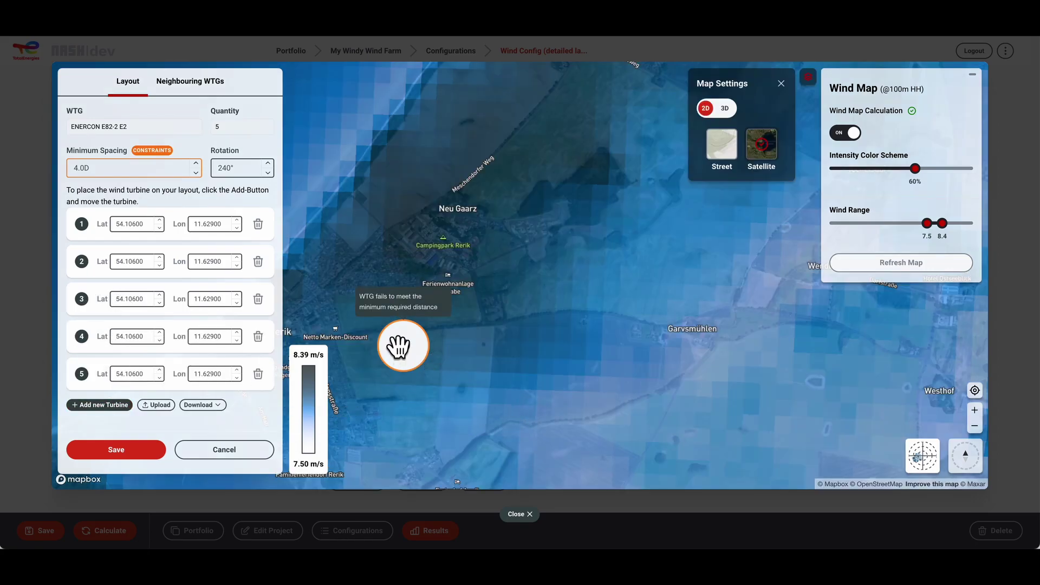
Step: Move turbines 5, 4, 3 and 2 off the stacked starting point and spread them across the fields northeast of Rerik, clear of the spacing limits
mouse_move(401, 345)
left_mouse_down()
mouse_move(502, 245)
mouse_move(507, 261)
left_mouse_up()
mouse_move(401, 346)
left_mouse_down()
mouse_move(595, 189)
mouse_move(583, 143)
left_mouse_up()
left_click_drag(402, 346, 643, 191)
mouse_move(402, 346)
left_mouse_down()
mouse_move(660, 286)
mouse_move(693, 264)
mouse_move(681, 258)
left_mouse_up()
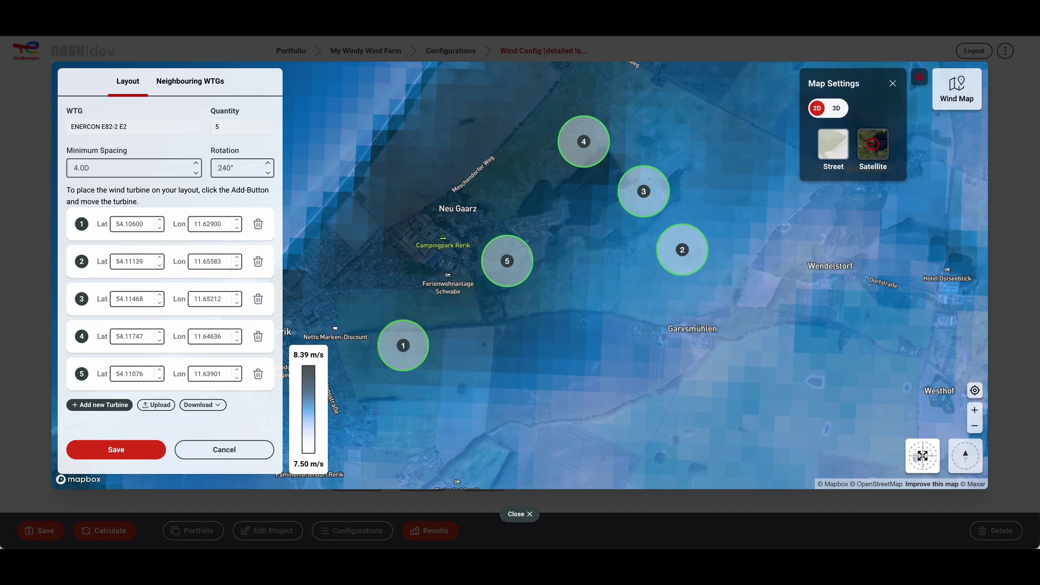
Step: Consult the Wind Energy Rose while repositioning all five turbines, with turbine 1 at about 54.108, 11.631 and turbine 2 at about 54.110, 11.659
left_click(922, 469)
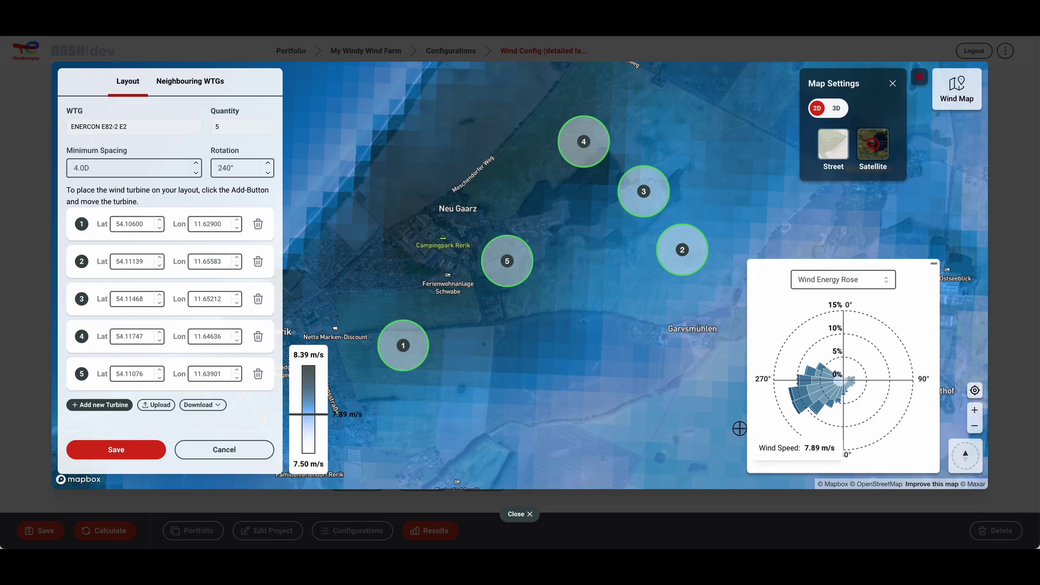
left_click_drag(689, 251, 722, 275)
left_click_drag(660, 205, 633, 213)
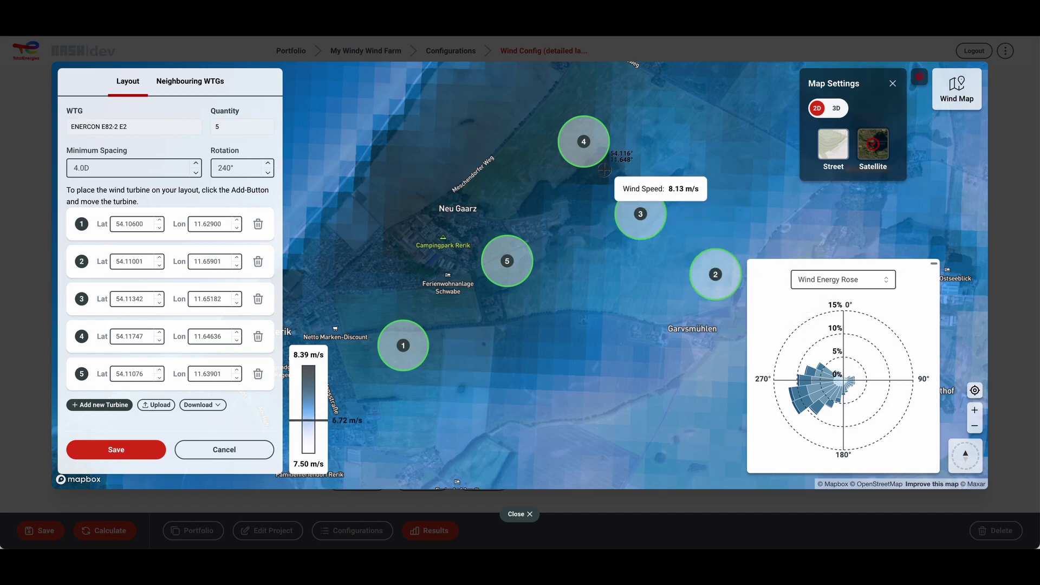
left_click_drag(584, 143, 564, 174)
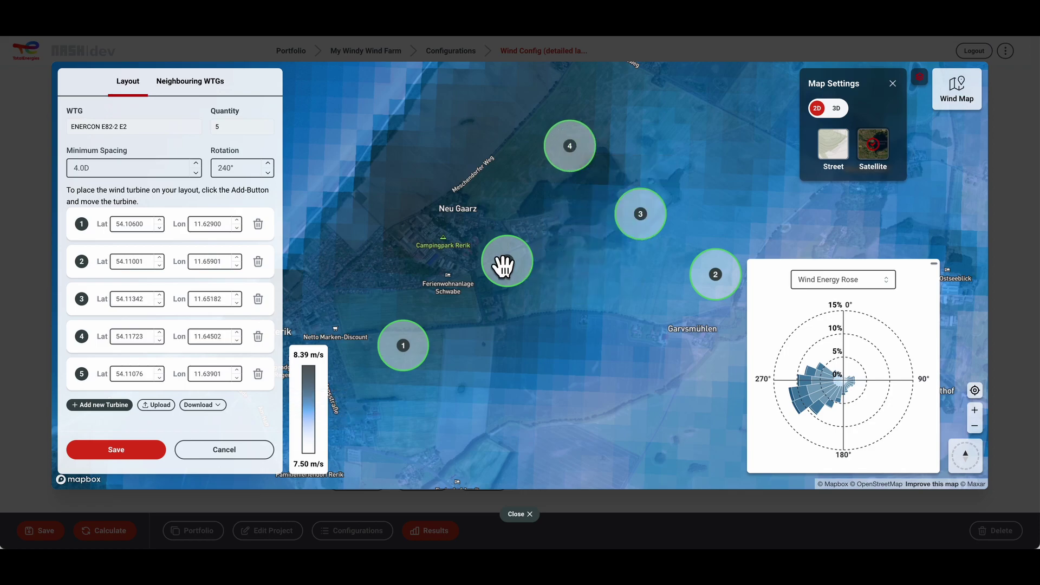
left_click_drag(514, 346, 457, 355)
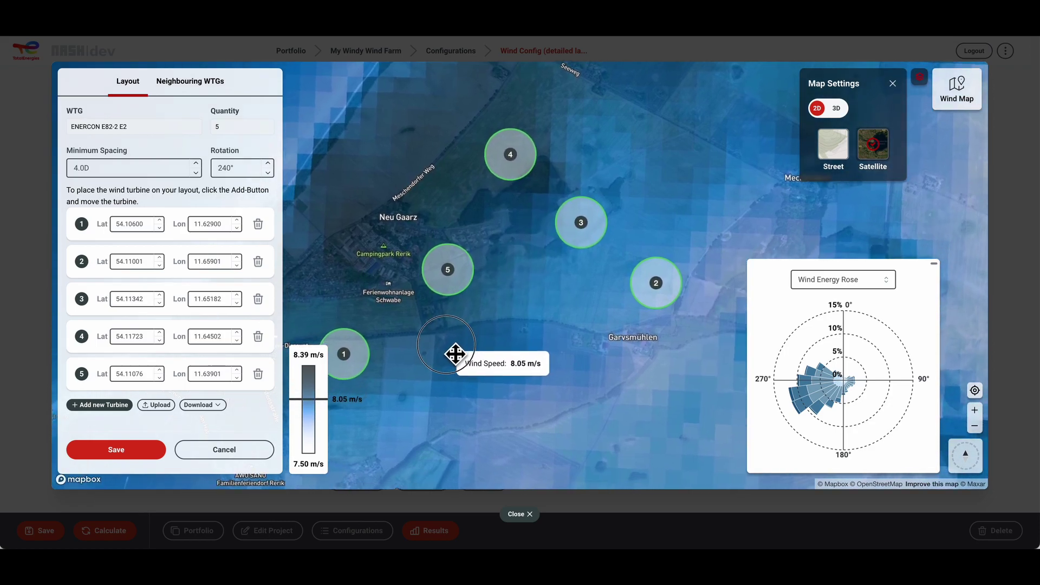
left_click_drag(453, 271, 441, 211)
left_click_drag(375, 355, 370, 331)
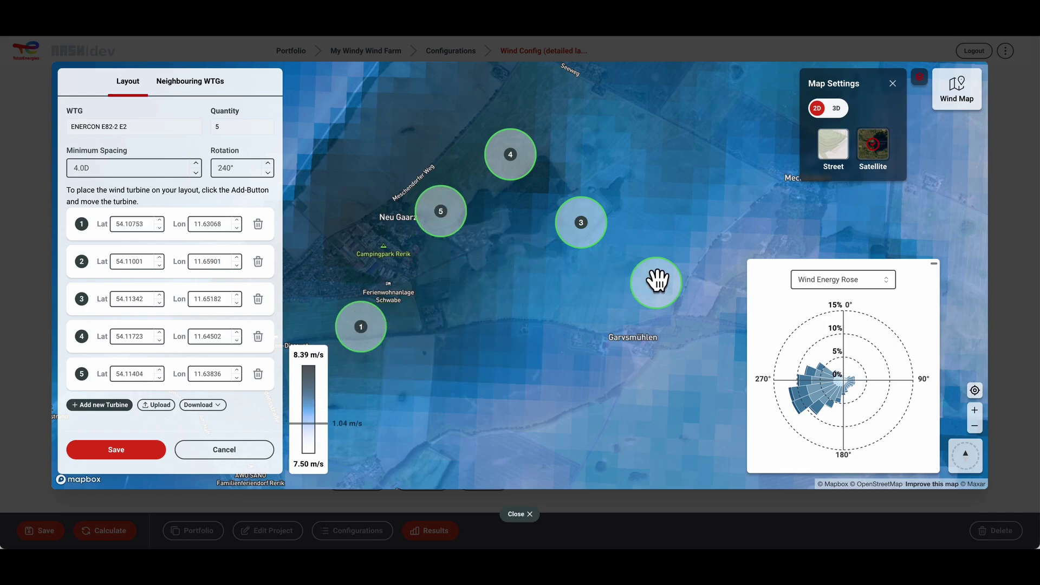
left_click(934, 264)
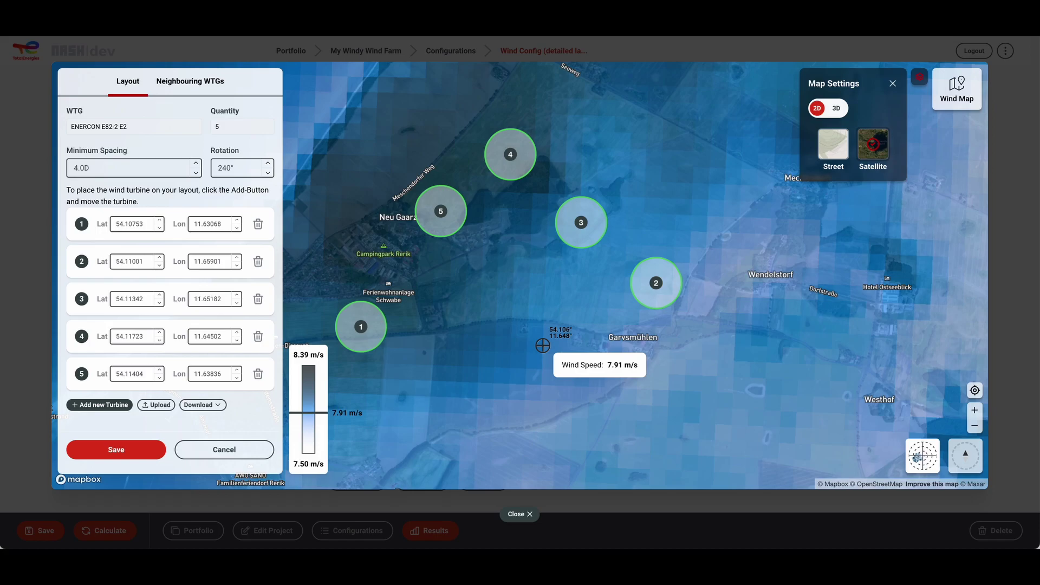
Step: Hide the wind map overlay, inspect the turbines from different angles in the 3D satellite view, and return to 2D
left_click(878, 142)
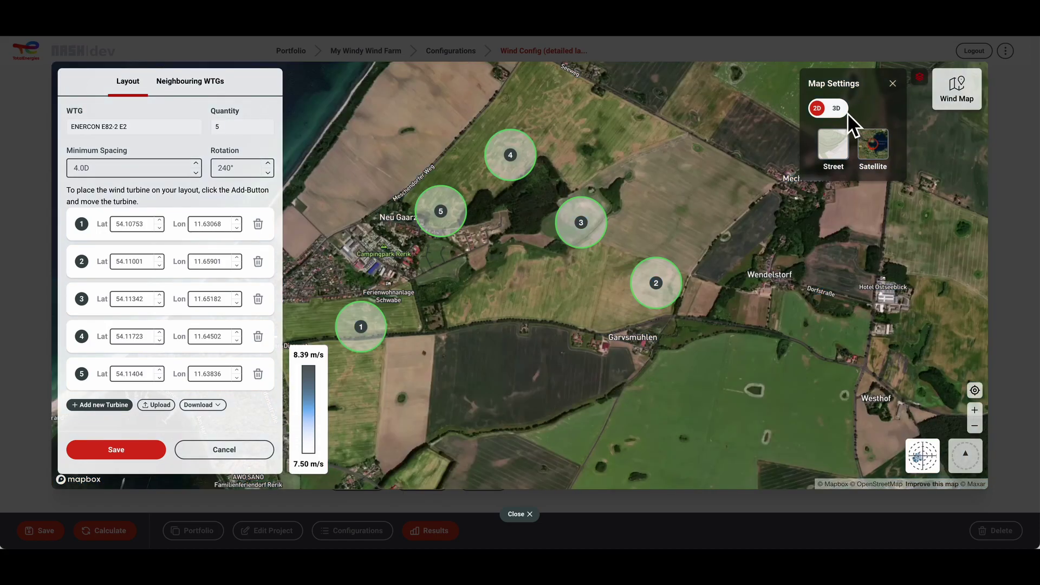
left_click(846, 111)
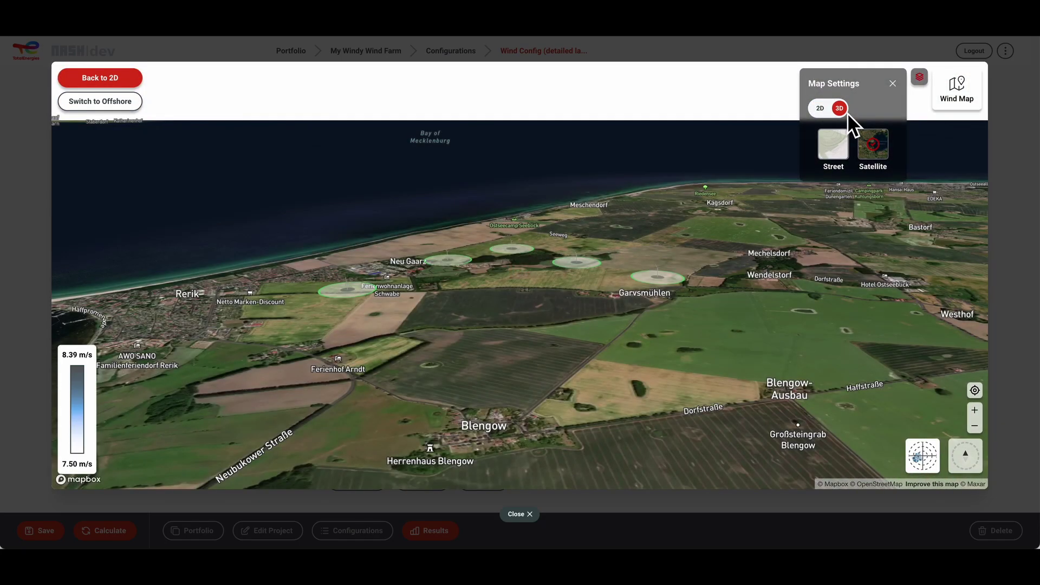
scroll(598, 334, "up", 5)
left_click_drag(403, 294, 474, 290)
left_click_drag(302, 416, 314, 515)
left_click_drag(222, 386, 431, 484)
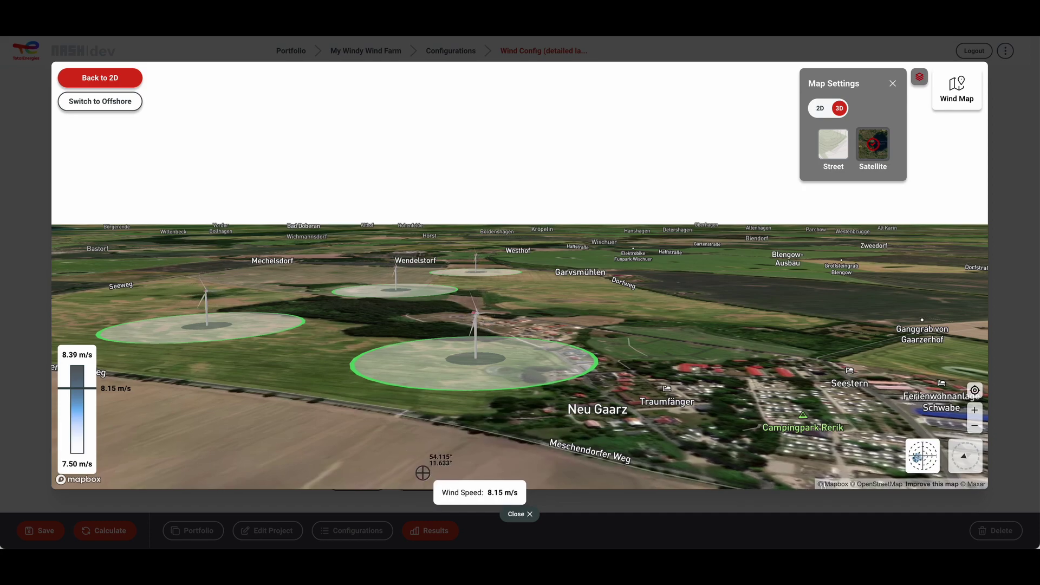
left_click(84, 77)
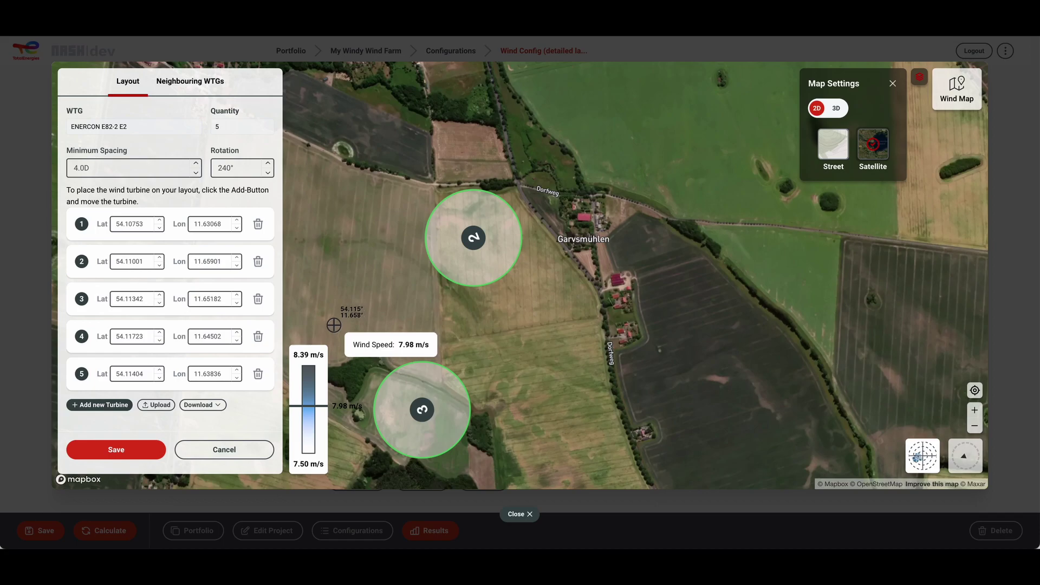
Step: Open the neighbouring turbine settings and check the rotor diameter, rated power, hub height and minimum spacing
left_click(206, 86)
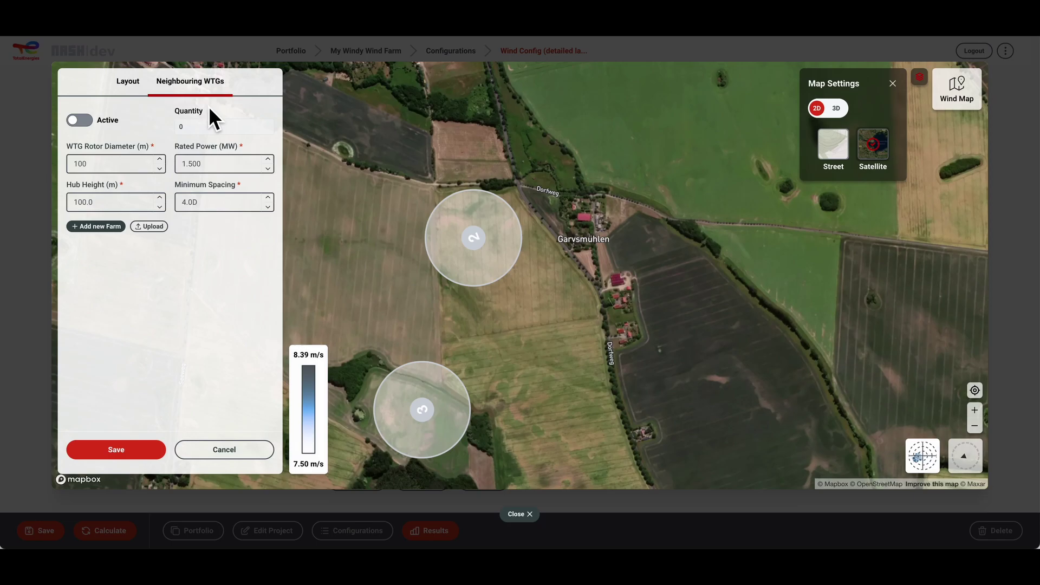
left_click(99, 168)
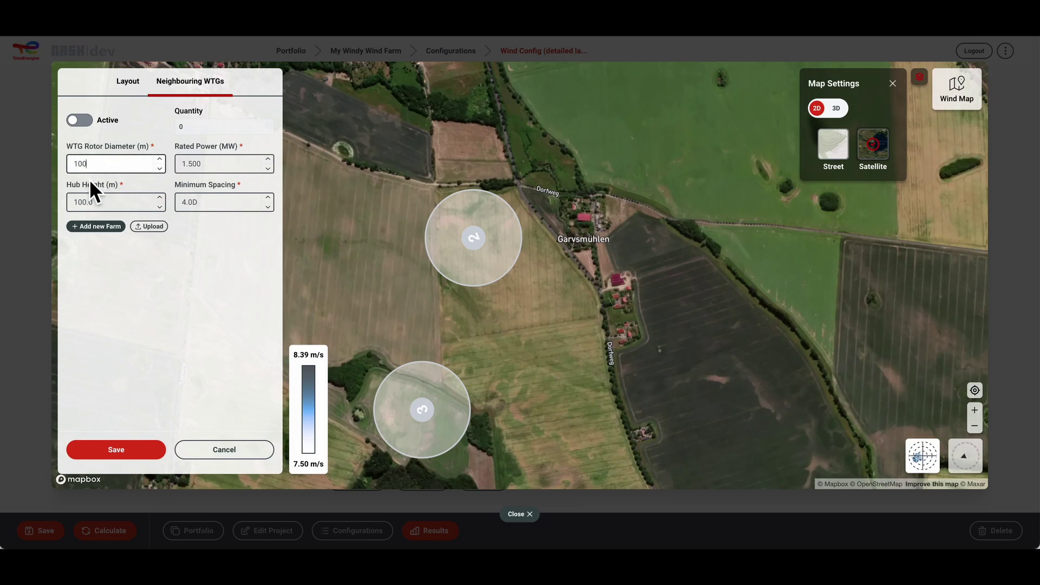
left_click(226, 167)
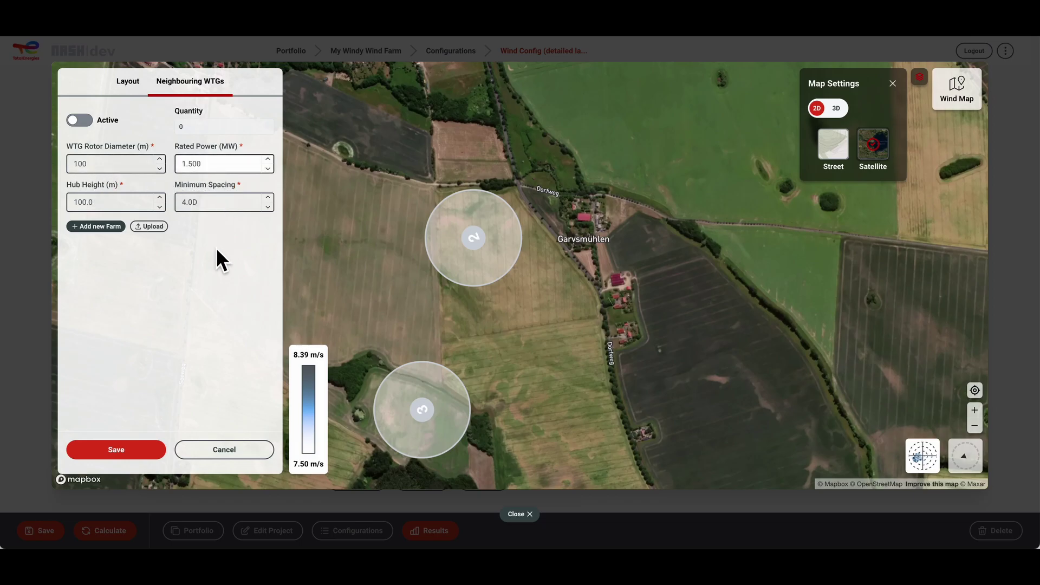
left_click(127, 205)
left_click(233, 213)
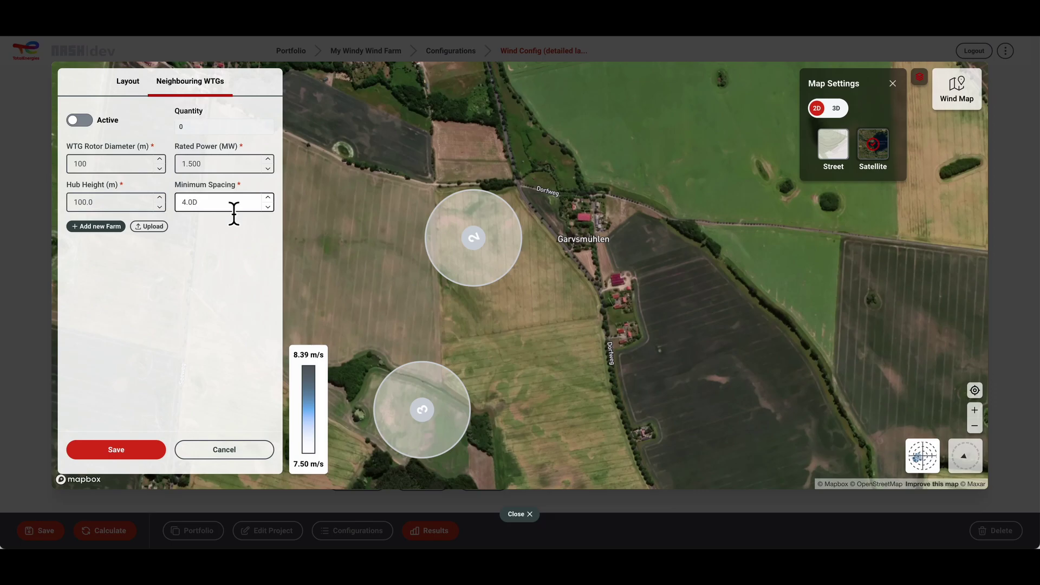
Step: Add a neighbouring wind farm with two turbines, placed at about 54.107, 11.646 and 54.106, 11.636
left_click(118, 231)
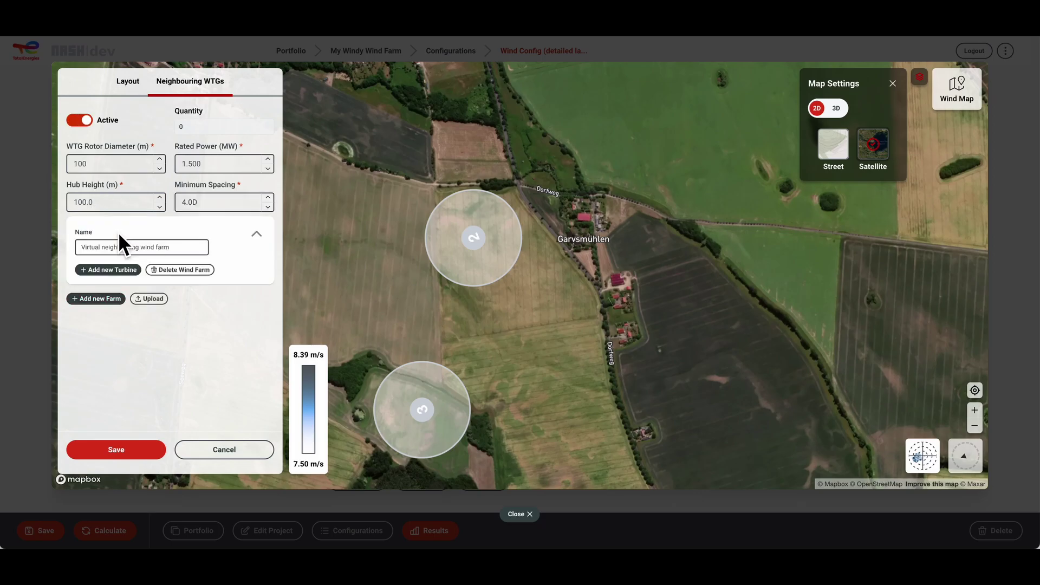
scroll(446, 336, "down", 5)
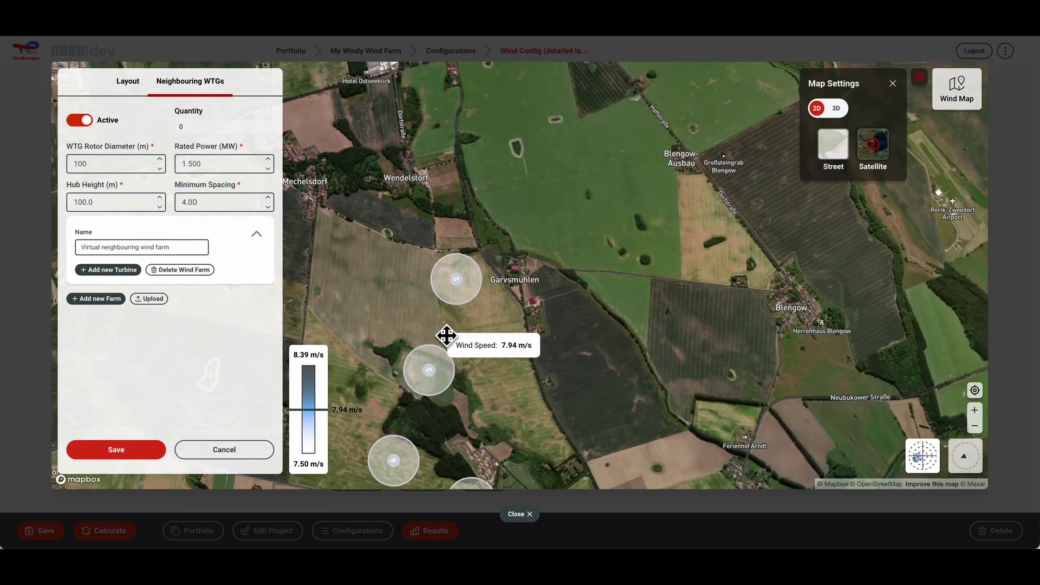
scroll(446, 336, "down", 5)
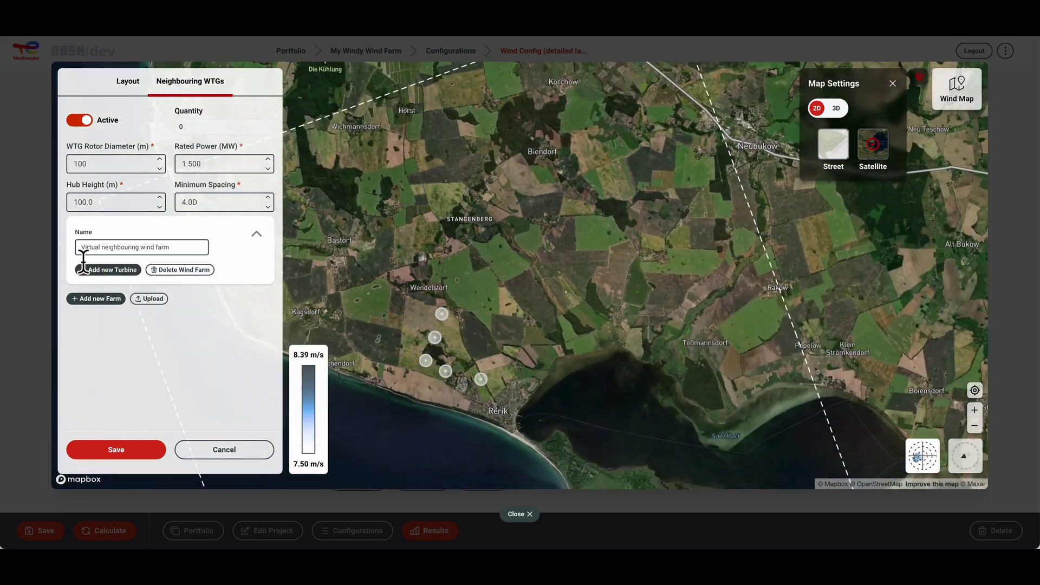
left_click(105, 271)
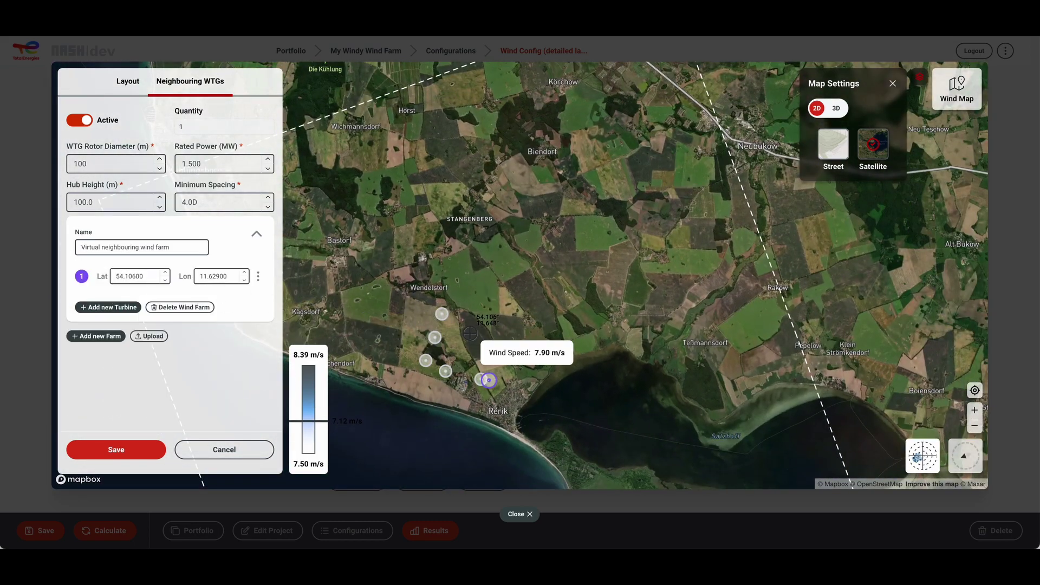
scroll(477, 343, "up", 1)
mouse_move(489, 385)
left_mouse_down()
mouse_move(496, 369)
mouse_move(467, 342)
mouse_move(483, 369)
left_mouse_up()
left_click(108, 307)
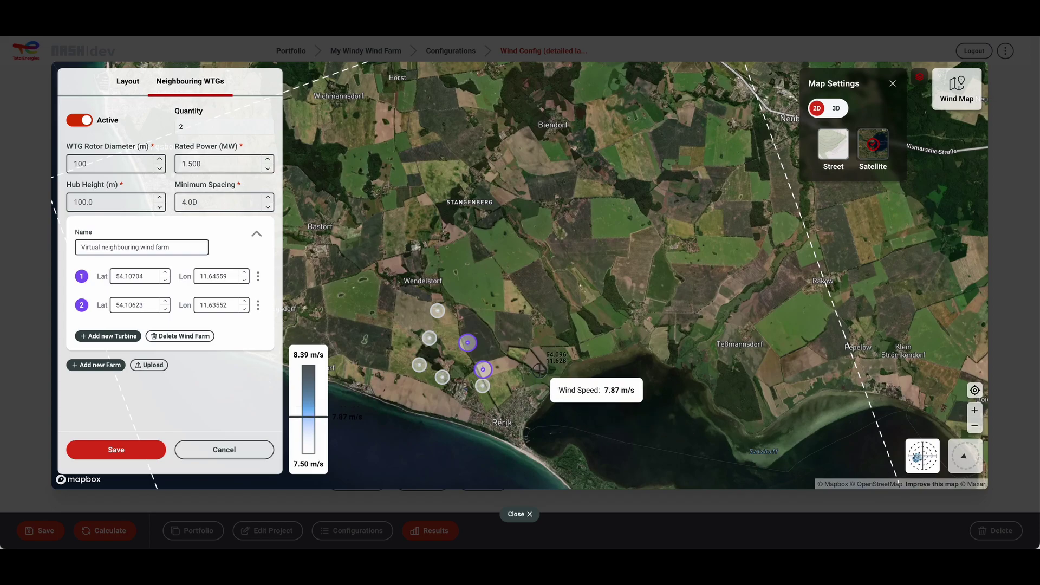
Step: Save the map layout including the neighbouring turbines, and save the configuration
scroll(462, 346, "up", 5)
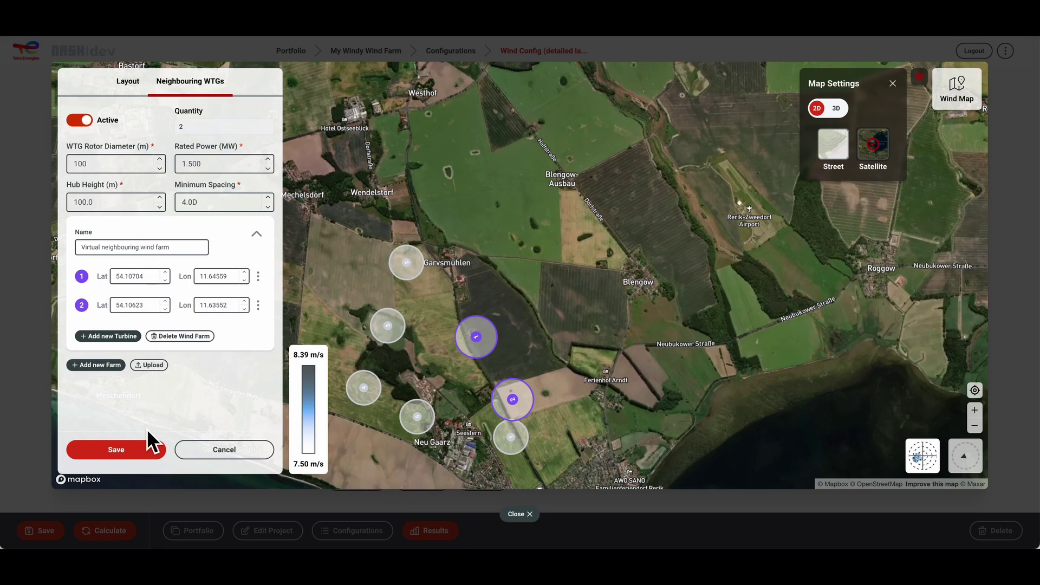
left_click(142, 447)
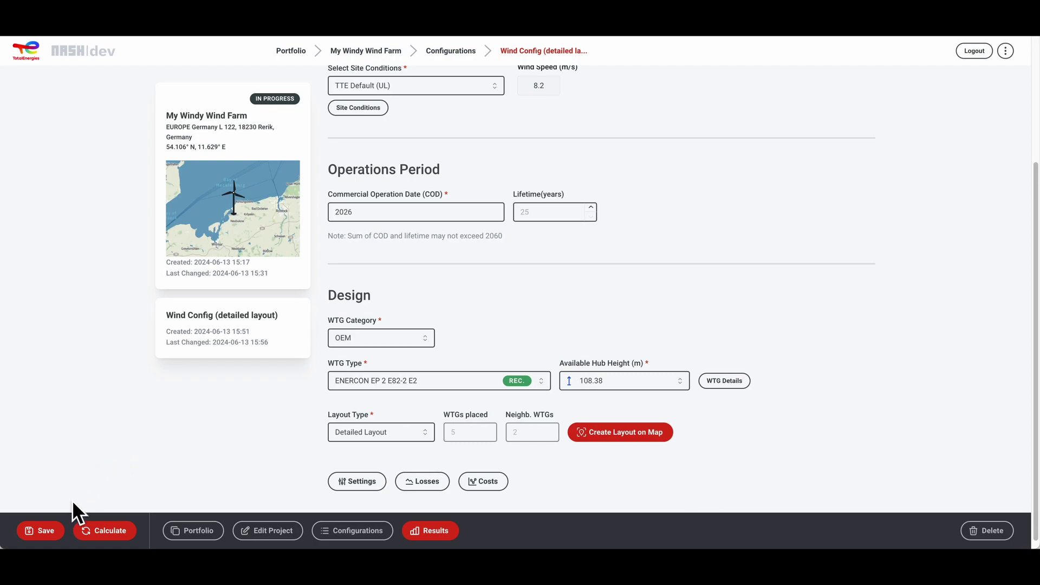
left_click(56, 528)
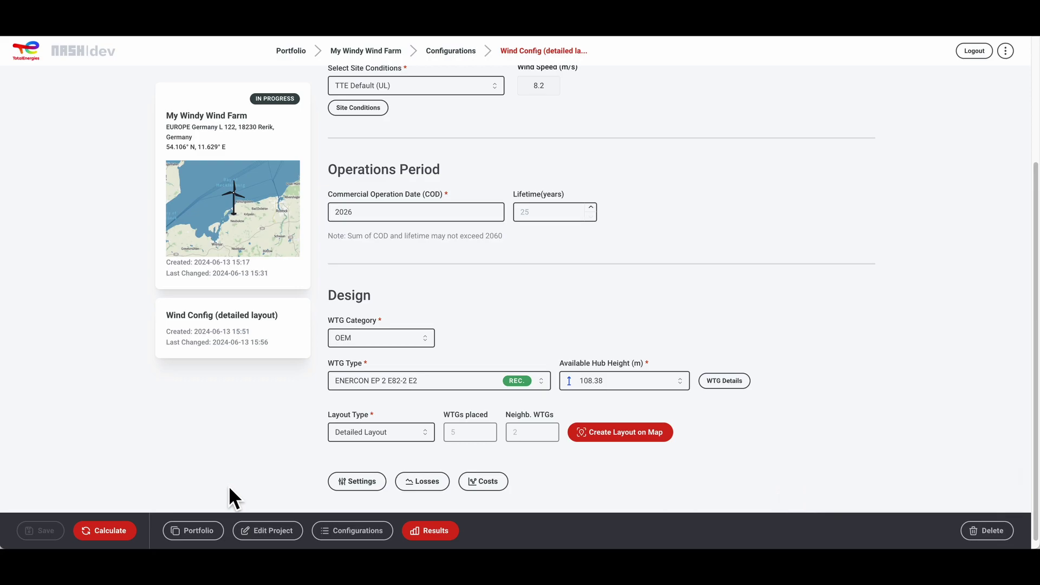
Step: Open the results of Wind Config (detailed layout) and examine the overview charts and the gross and P50 production figures
left_click(436, 536)
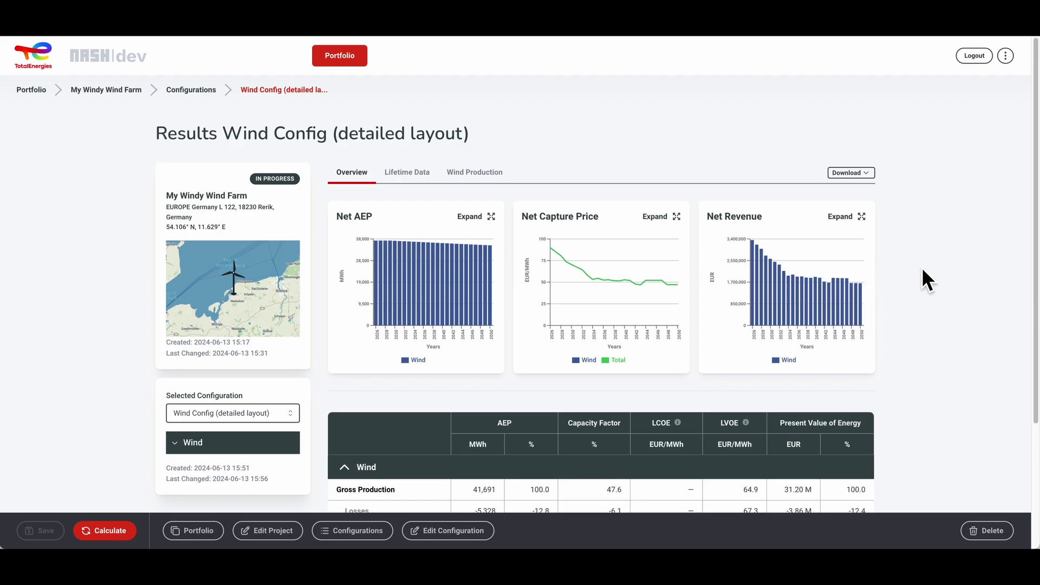
scroll(924, 277, "down", 2)
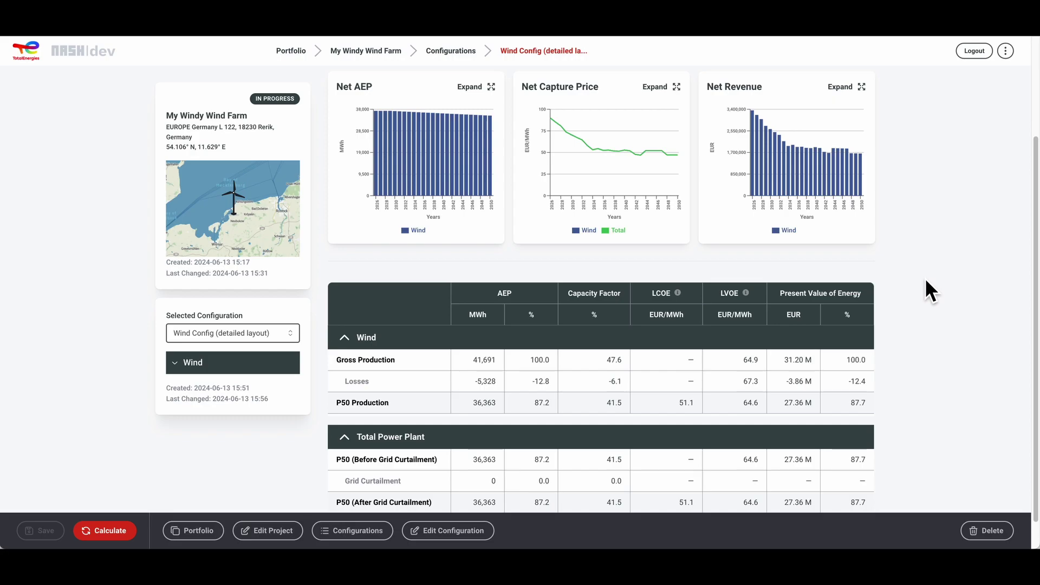
scroll(891, 379, "down", 1)
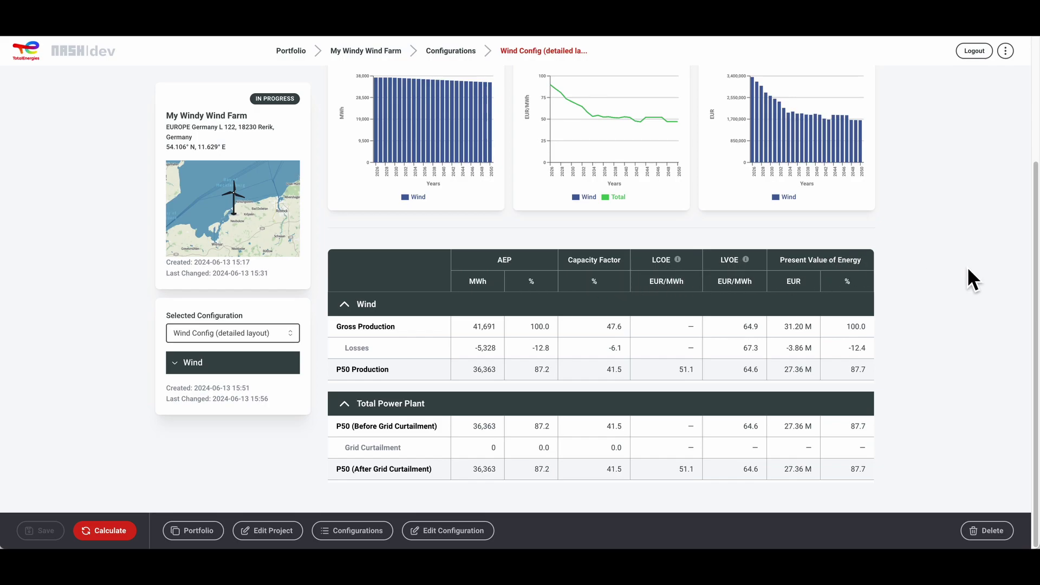
left_click_drag(336, 330, 395, 327)
left_click_drag(337, 370, 395, 372)
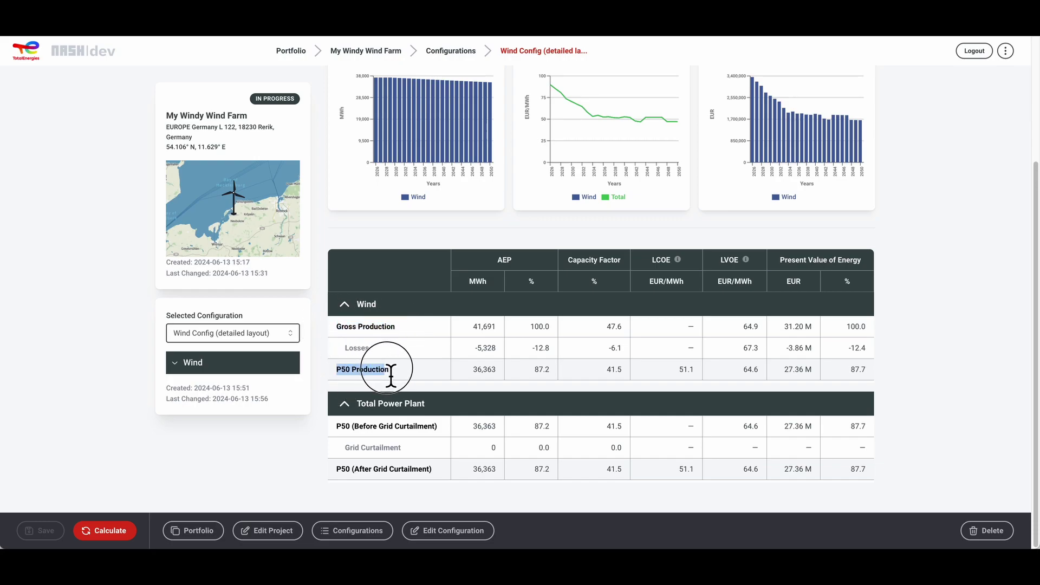
left_click(324, 458)
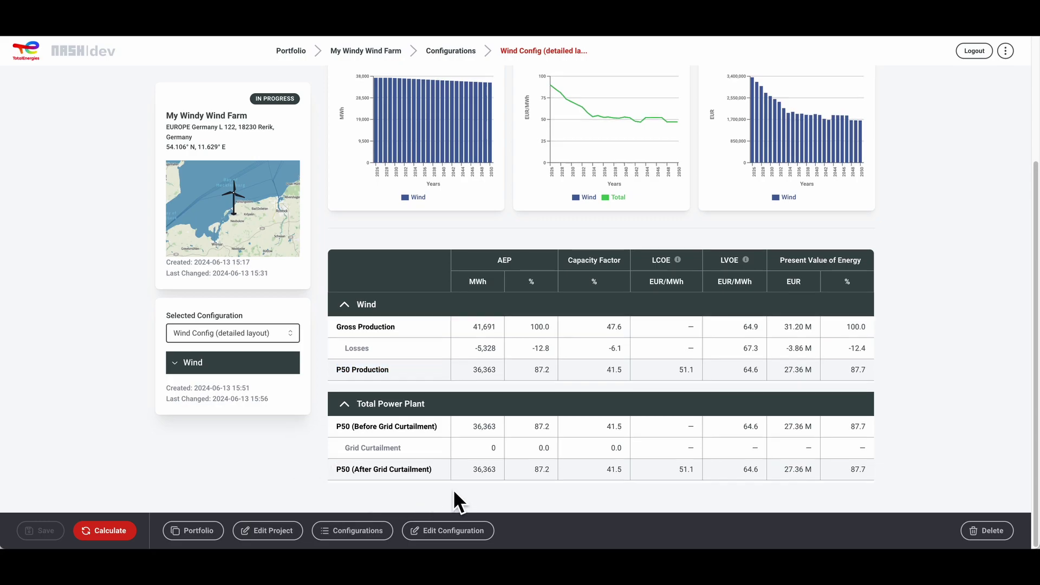
Step: Open the lifetime data and expand the Wind section to examine yearly gross production, losses and P50 production
scroll(454, 493, "up", 3)
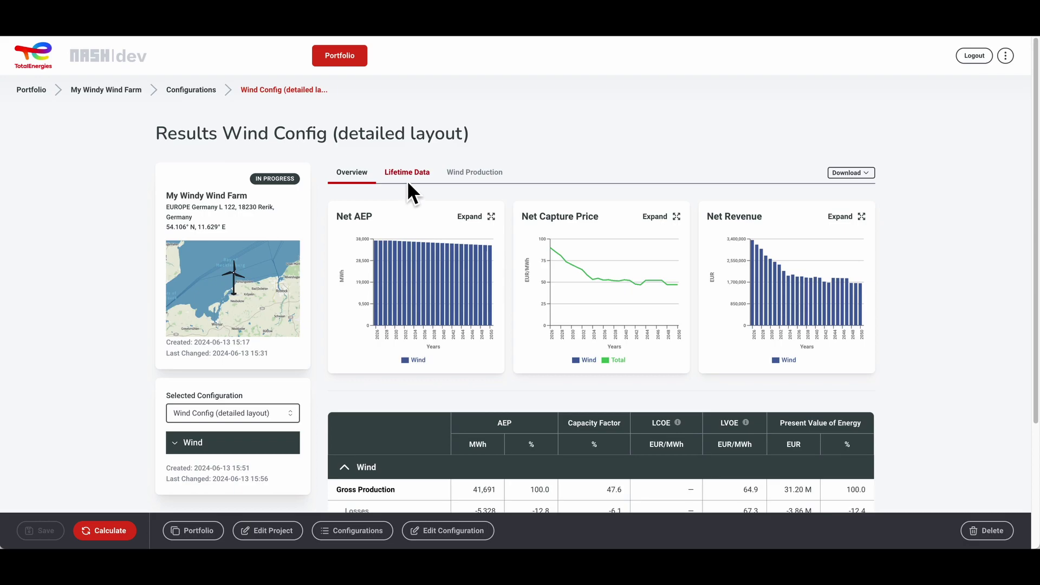
left_click(407, 183)
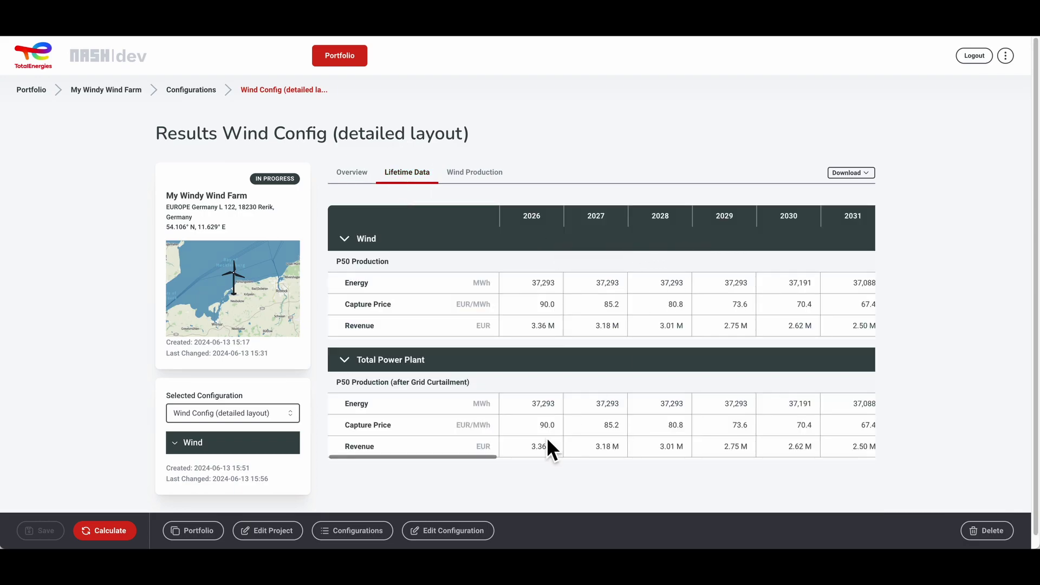
left_click_drag(472, 458, 439, 453)
left_click(345, 241)
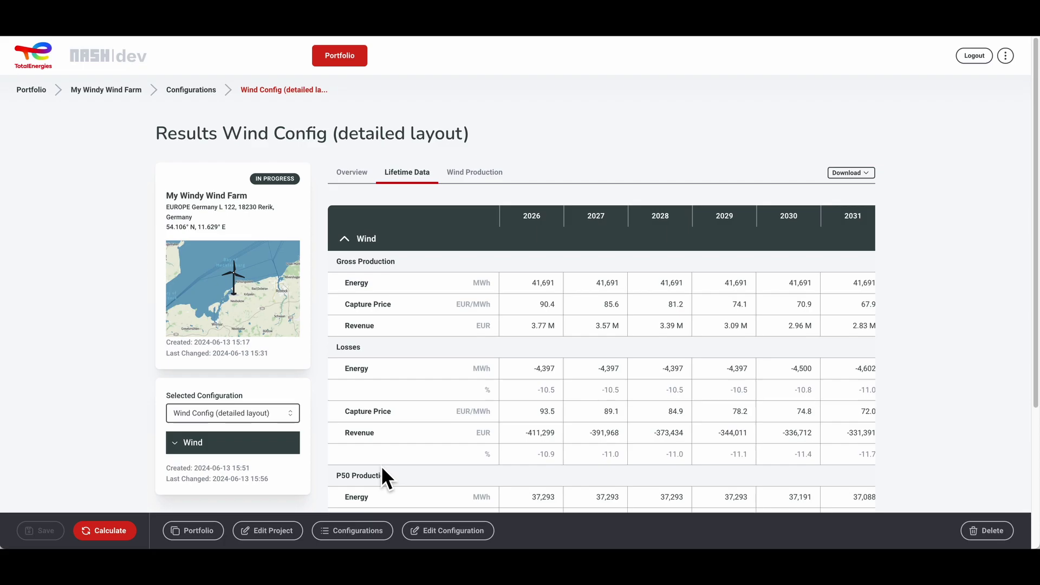
scroll(381, 466, "down", 1)
scroll(381, 467, "up", 1)
Step: Open the wind production results and examine the wind farm's production and losses for 2031, then return to 2026
left_click(481, 173)
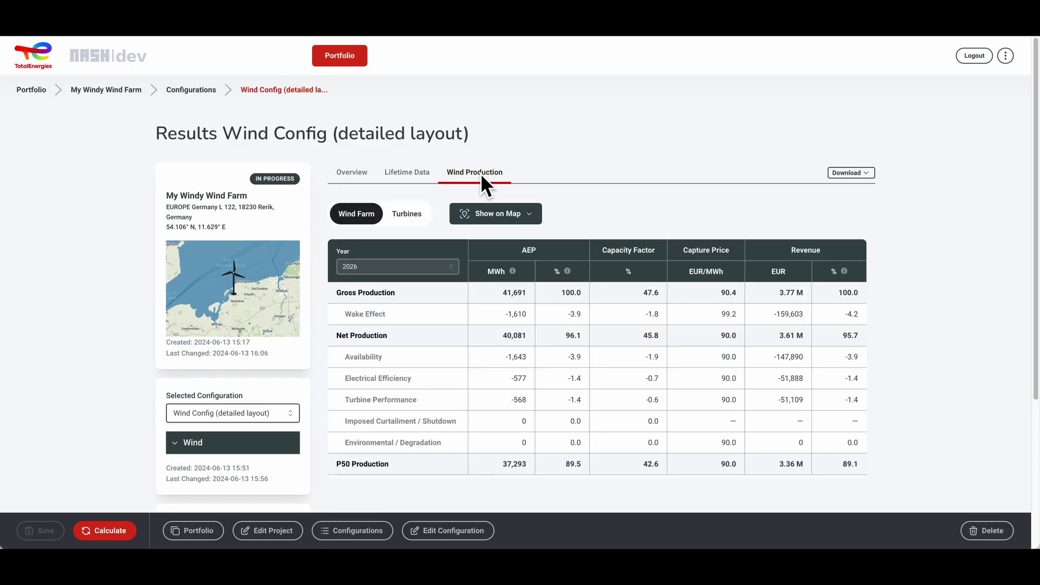
left_click_drag(334, 471, 402, 470)
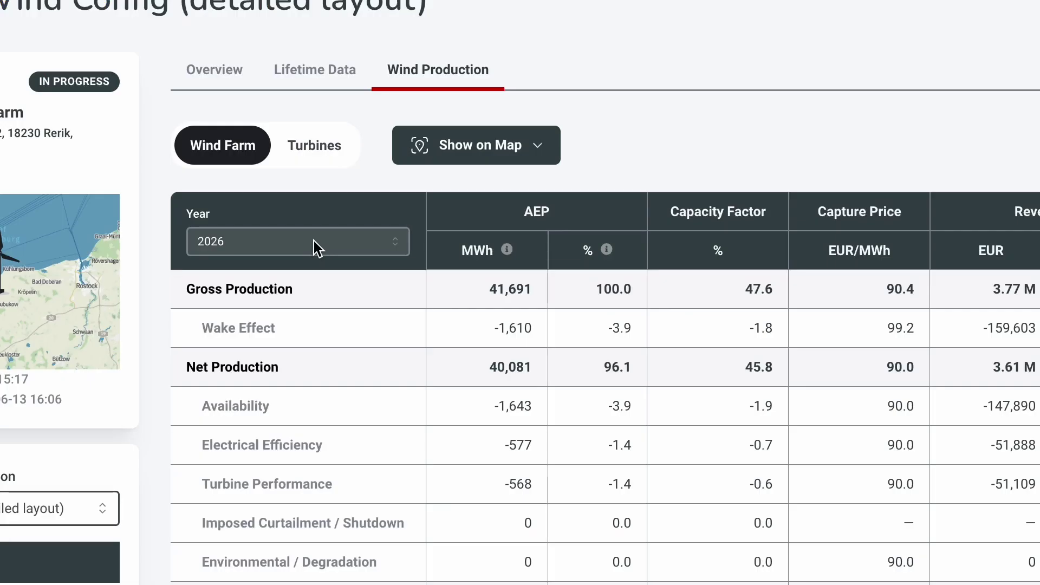
left_click(394, 250)
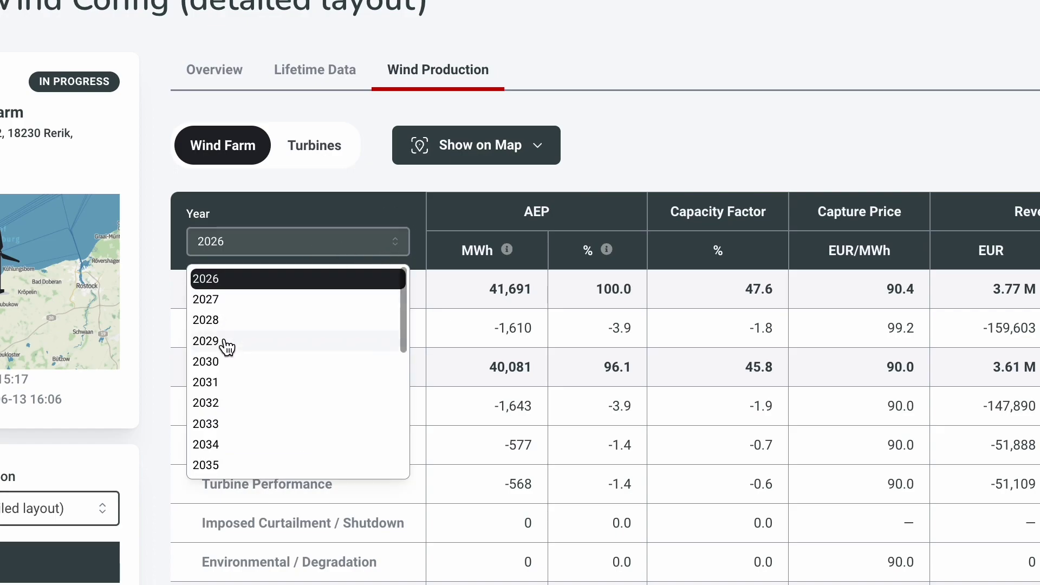
left_click(222, 386)
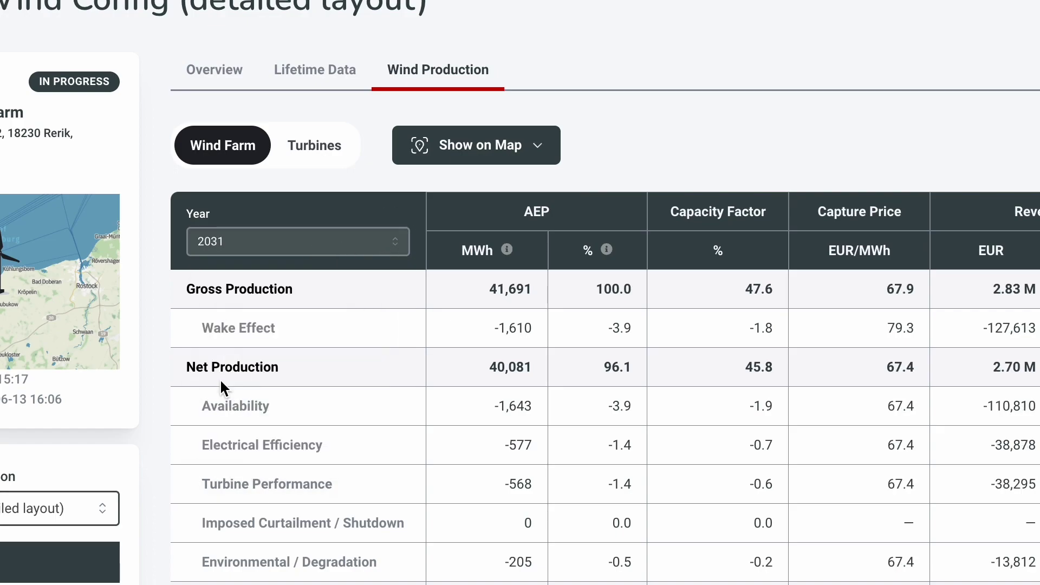
left_click(279, 254)
left_click(273, 279)
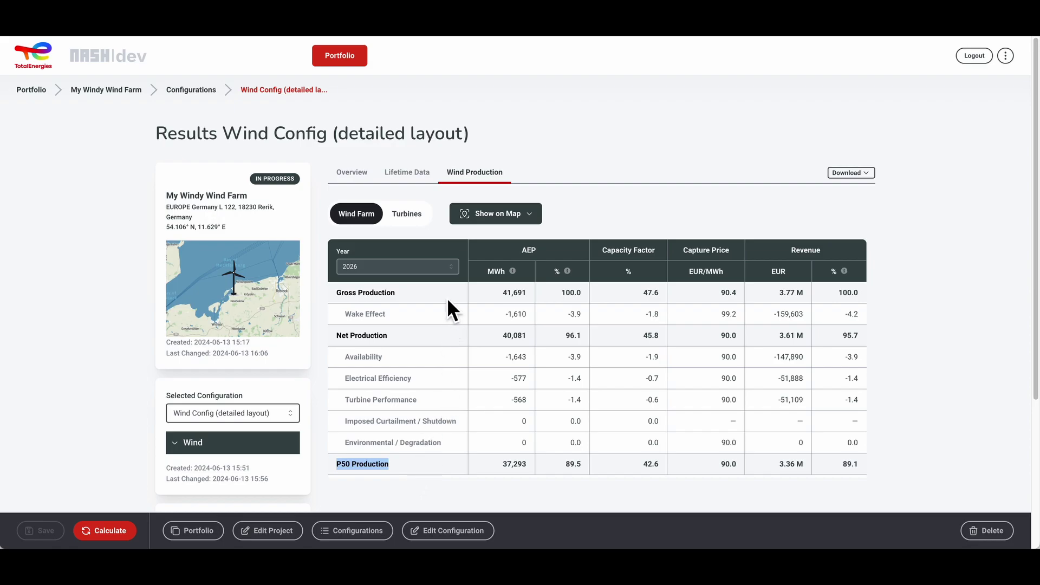
Step: Examine the production results per turbine and show their Net Production - AEP on the map with all turbines in view
left_click(420, 225)
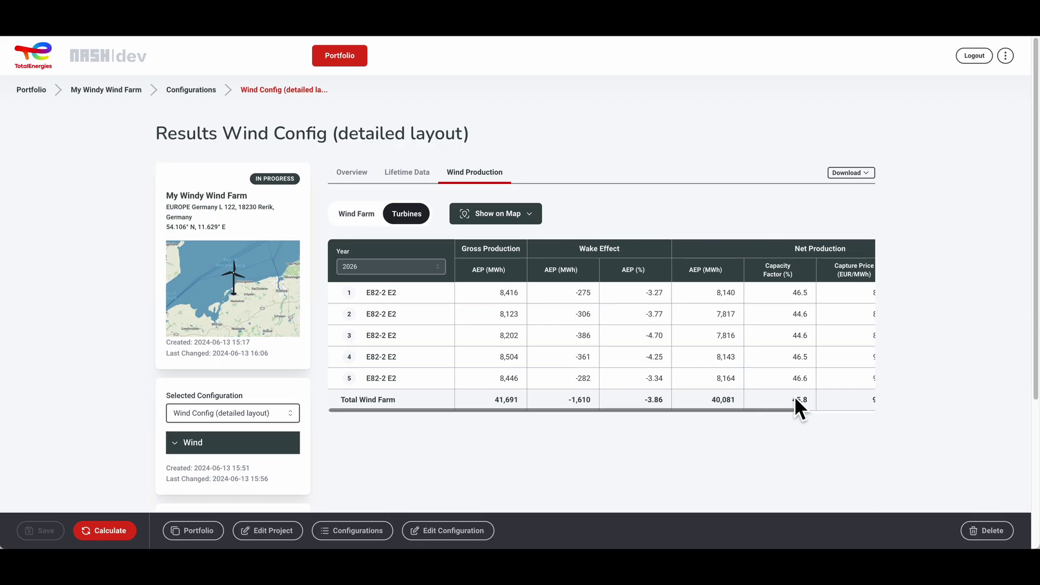
left_click(512, 215)
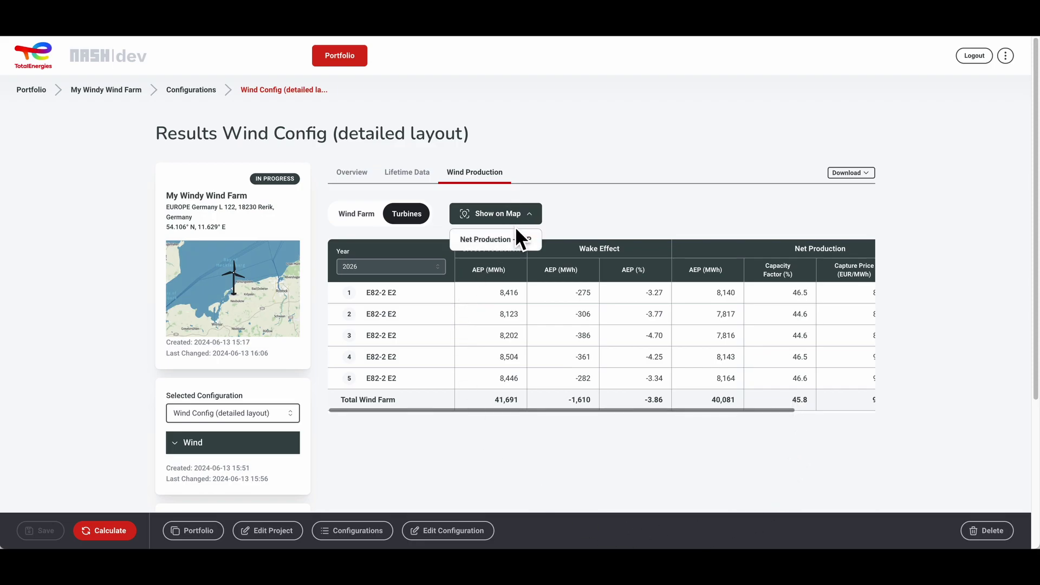
left_click(517, 240)
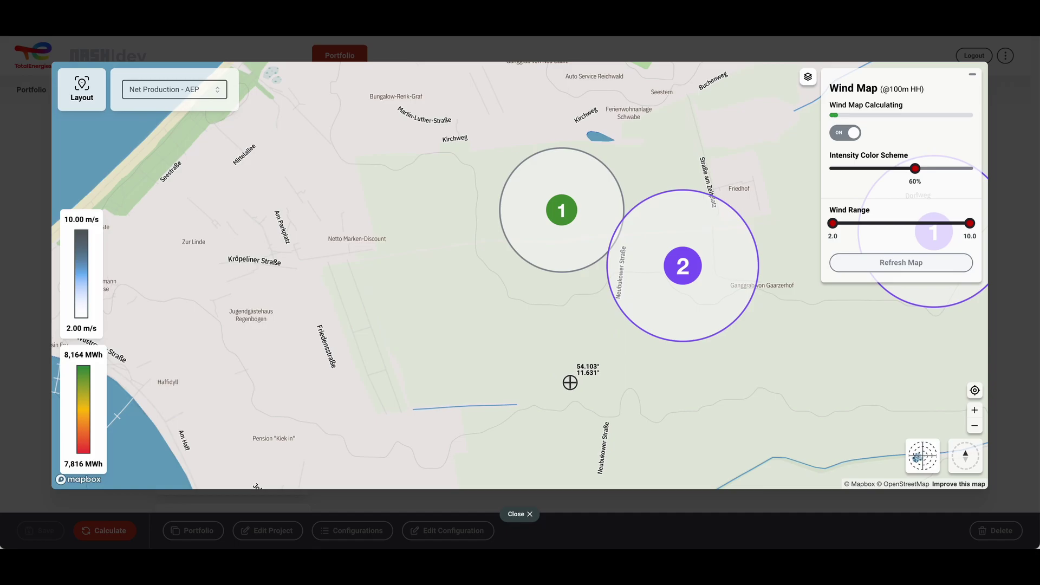
scroll(569, 383, "down", 5)
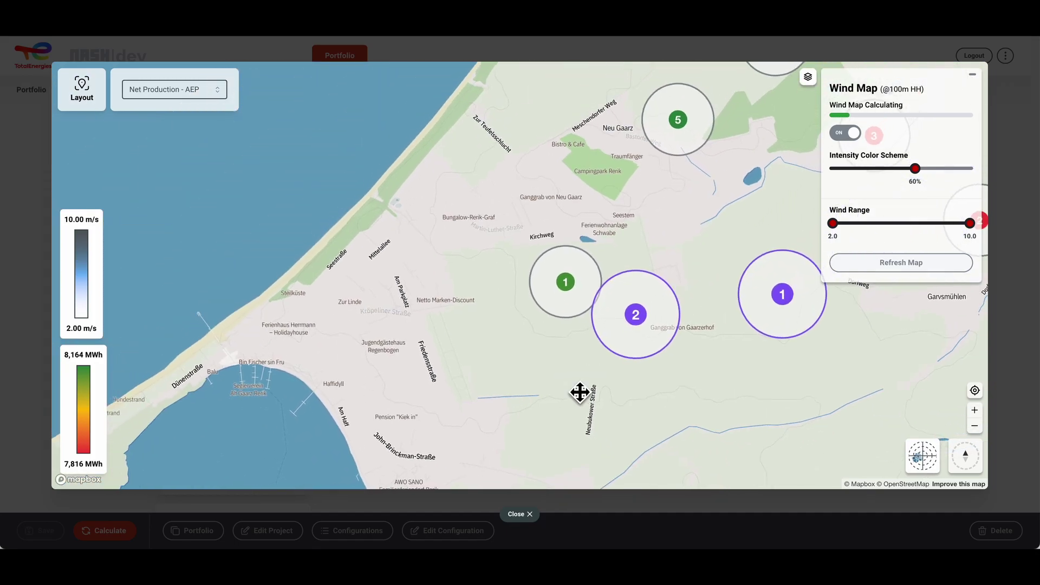
left_click_drag(659, 394, 493, 446)
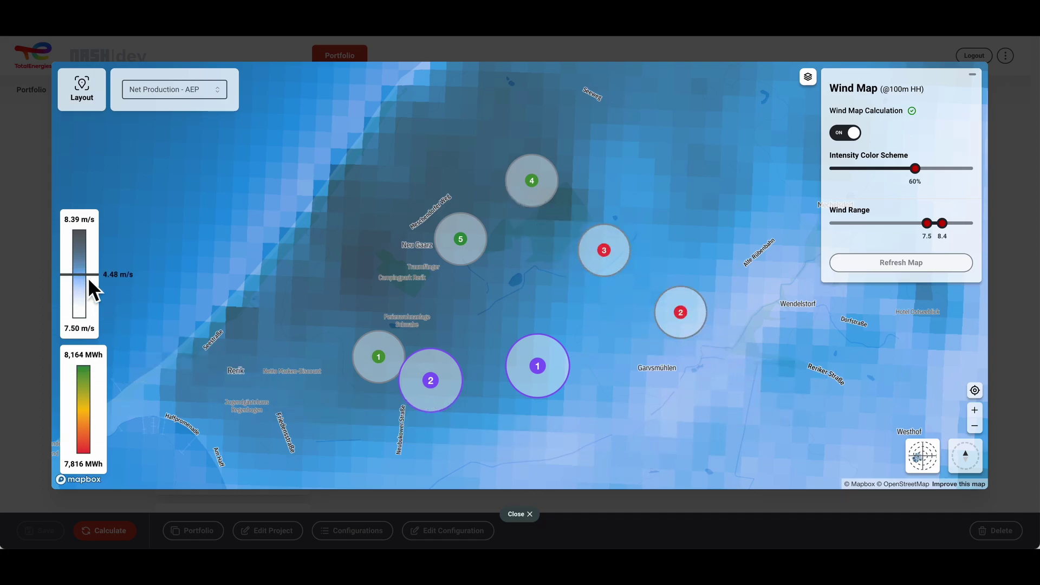
Step: Examine the turbine layout with its coordinates and wind speeds on the map, then leave the layout without saving
left_click(82, 86)
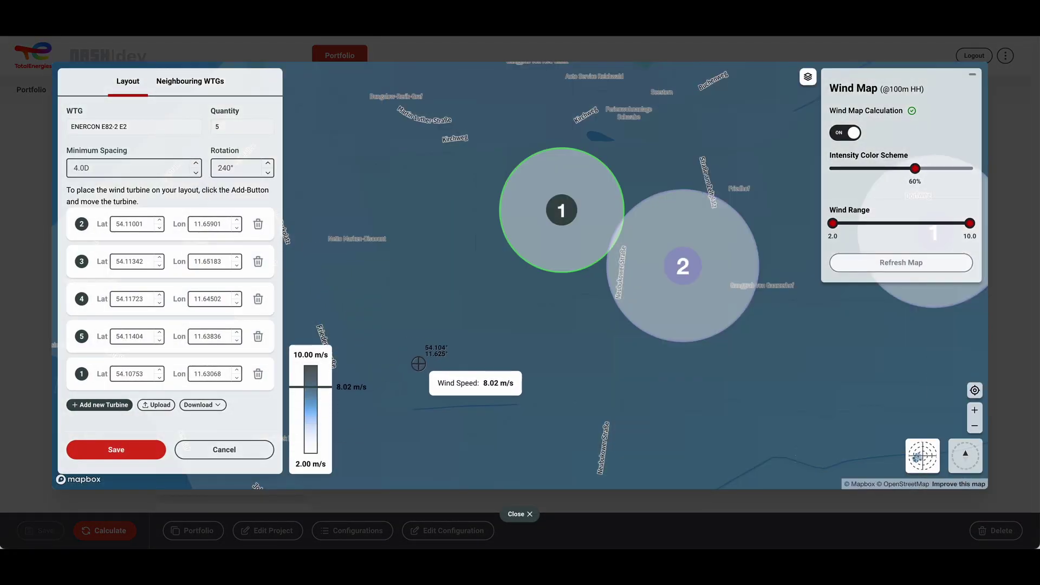
scroll(420, 365, "down", 2)
scroll(419, 365, "down", 1)
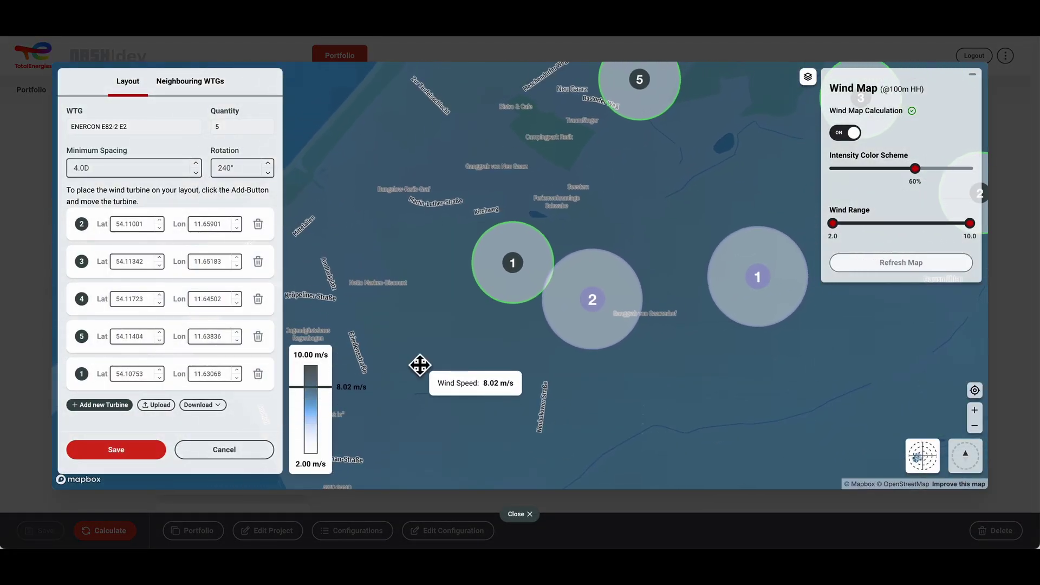
scroll(425, 371, "down", 2)
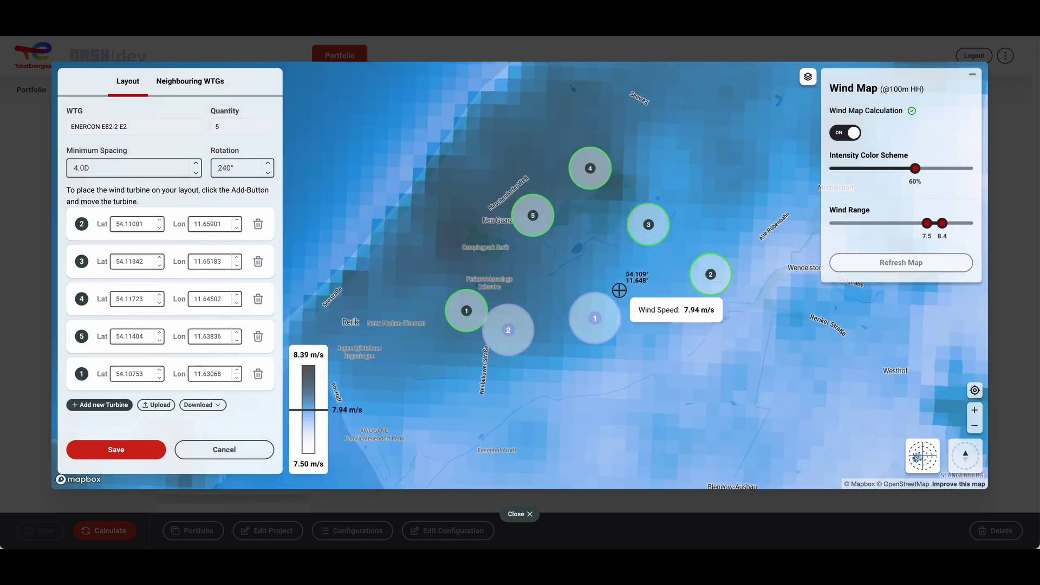
left_click(227, 447)
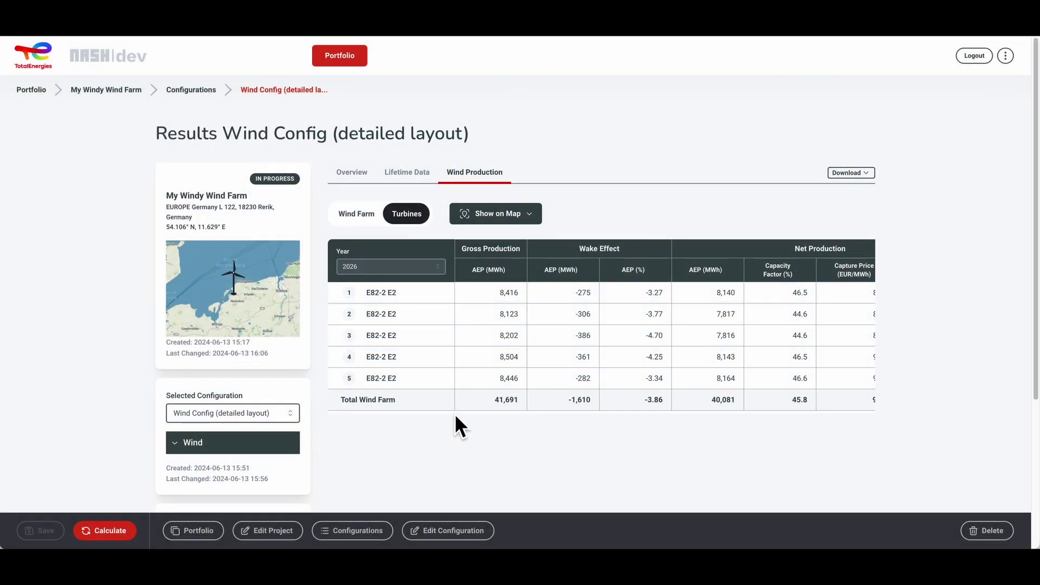
Step: Examine the download formats offered for the project summary, wind farm layout and wind production time series
left_click(871, 181)
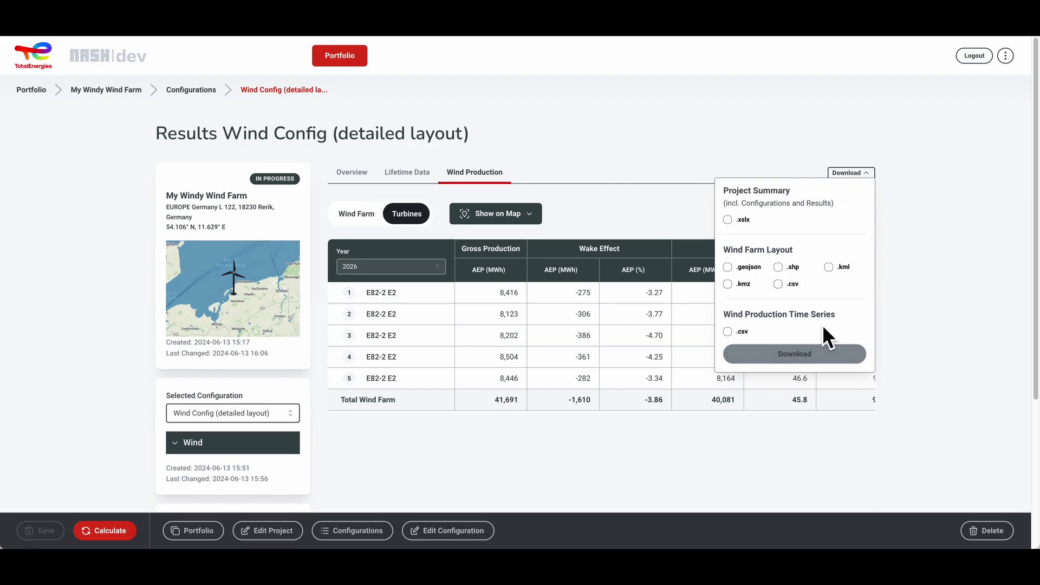
left_click(866, 179)
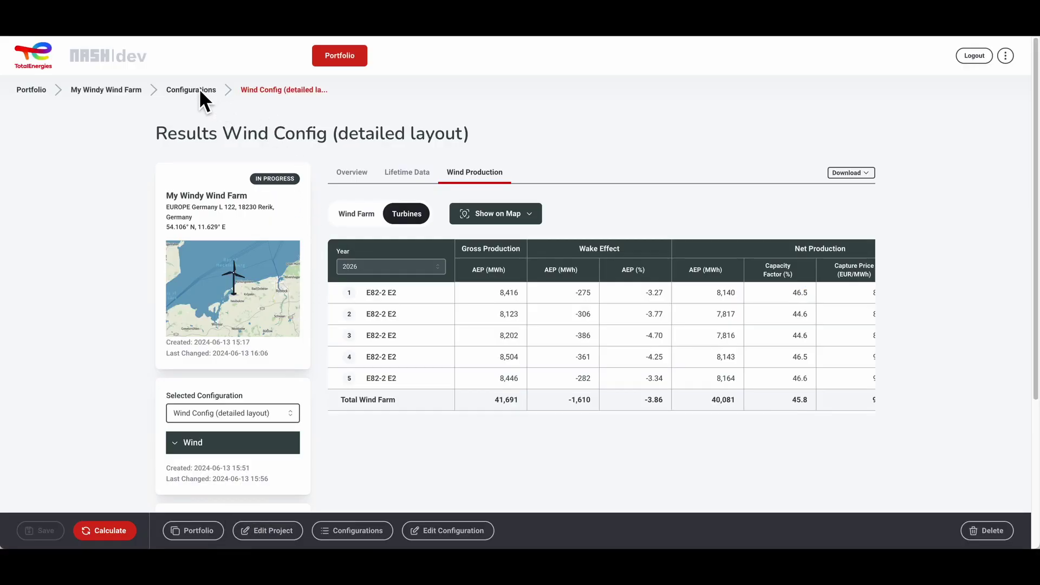
Step: Open the comparison of the project's two configurations and expand Wind Config (detailed layout) beside the baseline
left_click(200, 90)
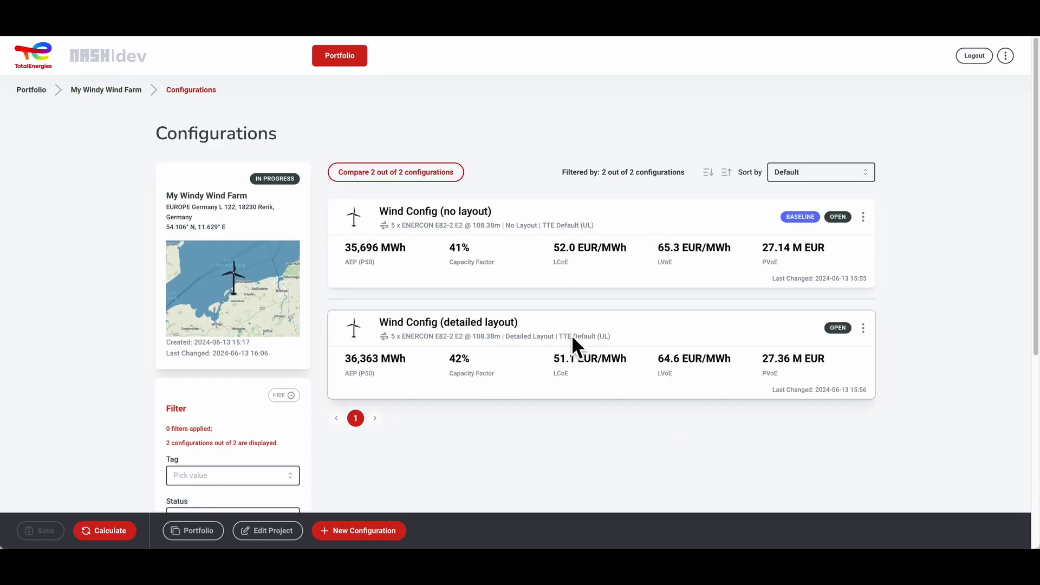
left_click(440, 180)
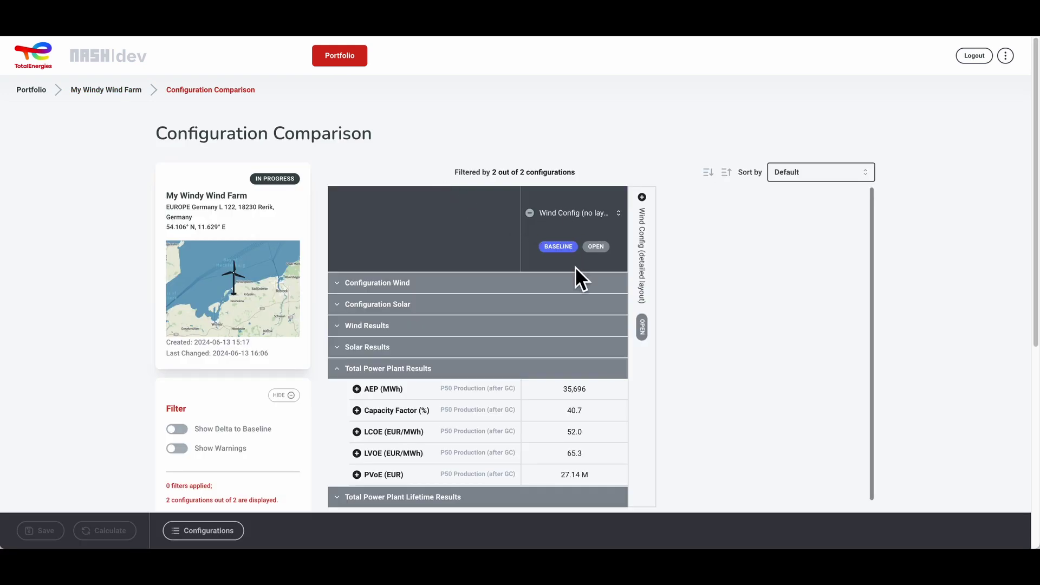
scroll(587, 452, "down", 1)
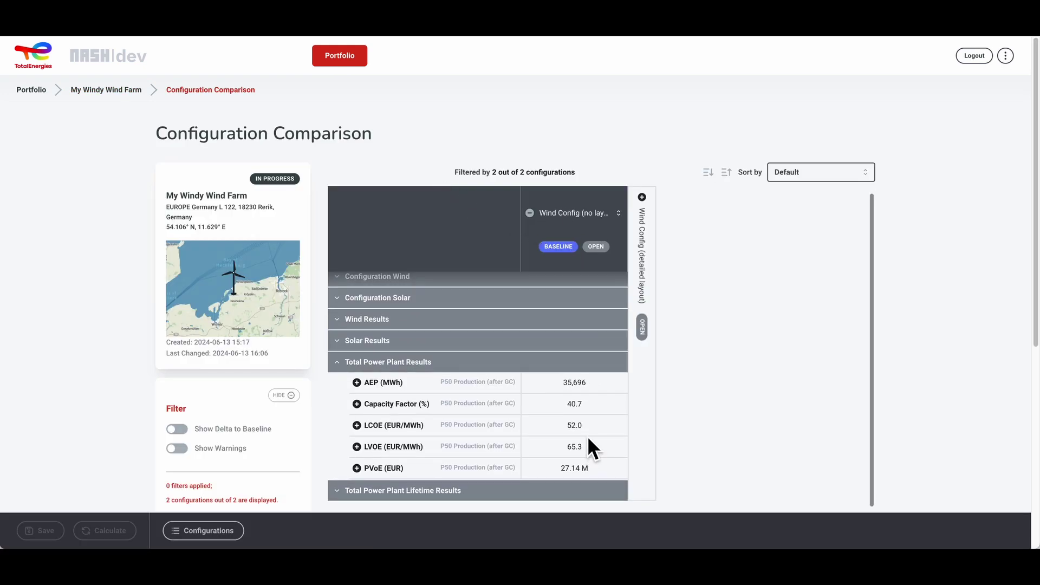
left_click(648, 205)
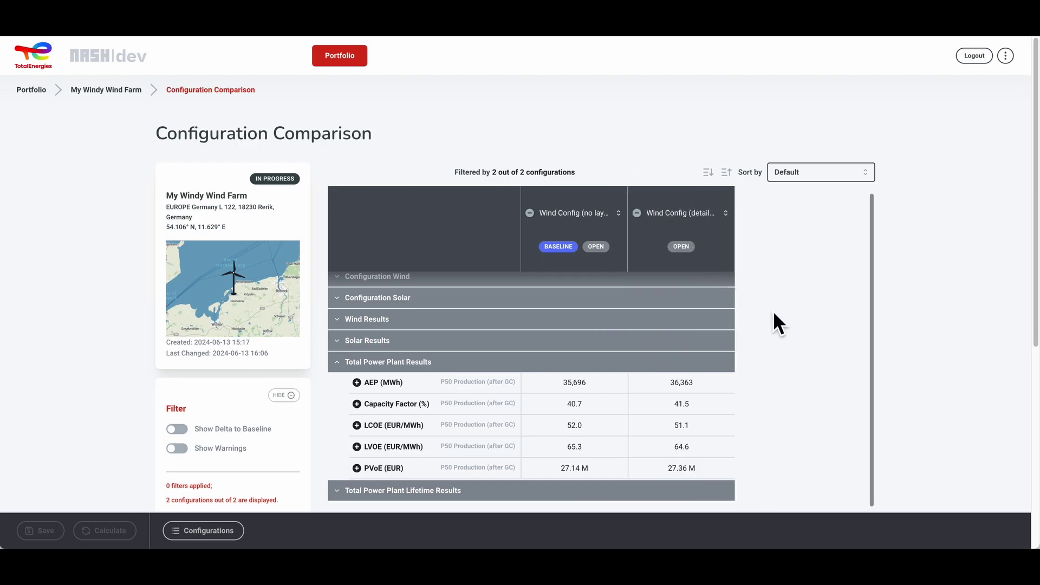
scroll(776, 362, "down", 2)
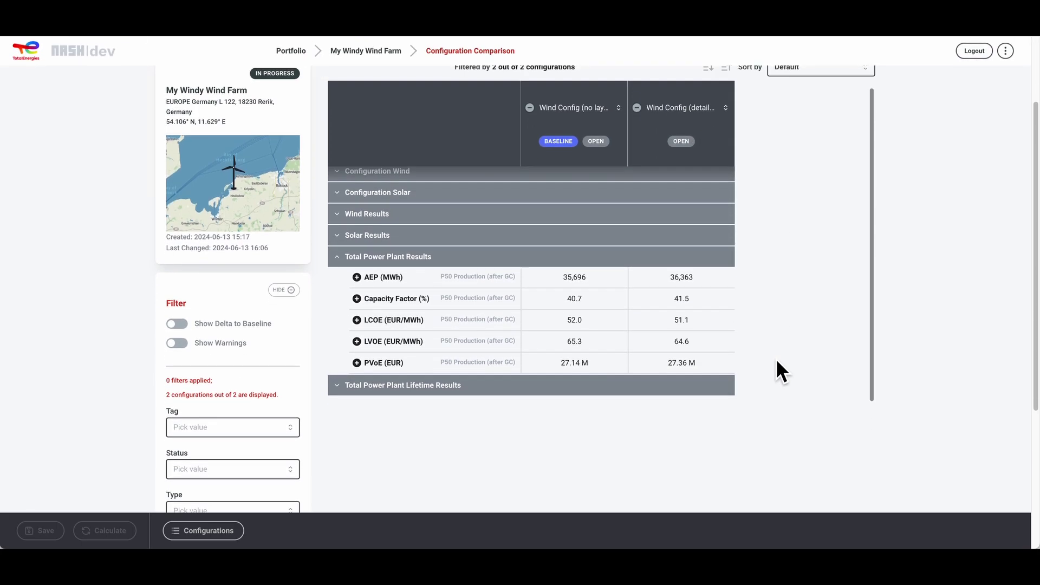
Step: Examine the AEP and Capacity Factor breakdowns in the total power plant results, collapsing each one again
left_click(357, 276)
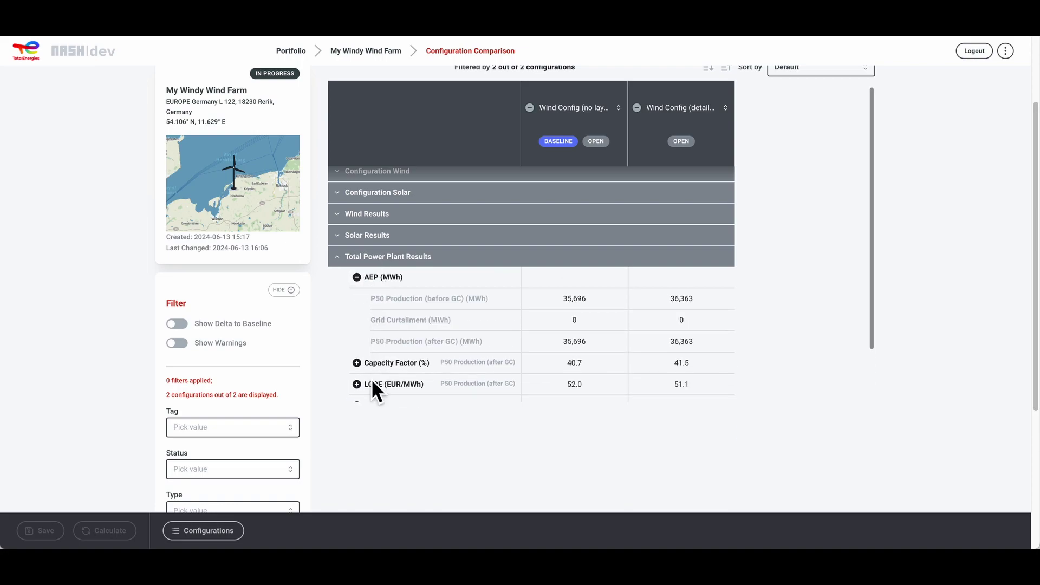
left_click(356, 277)
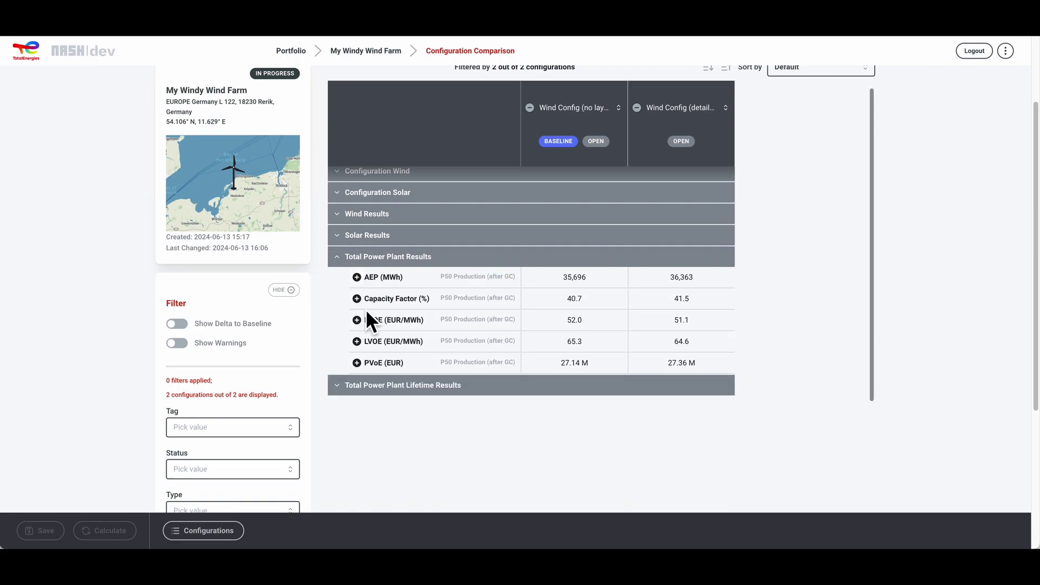
left_click(359, 299)
left_click(359, 300)
Step: Examine the comparison filter options for Status, Type and Wind Layout without applying any filter
scroll(316, 411, "down", 3)
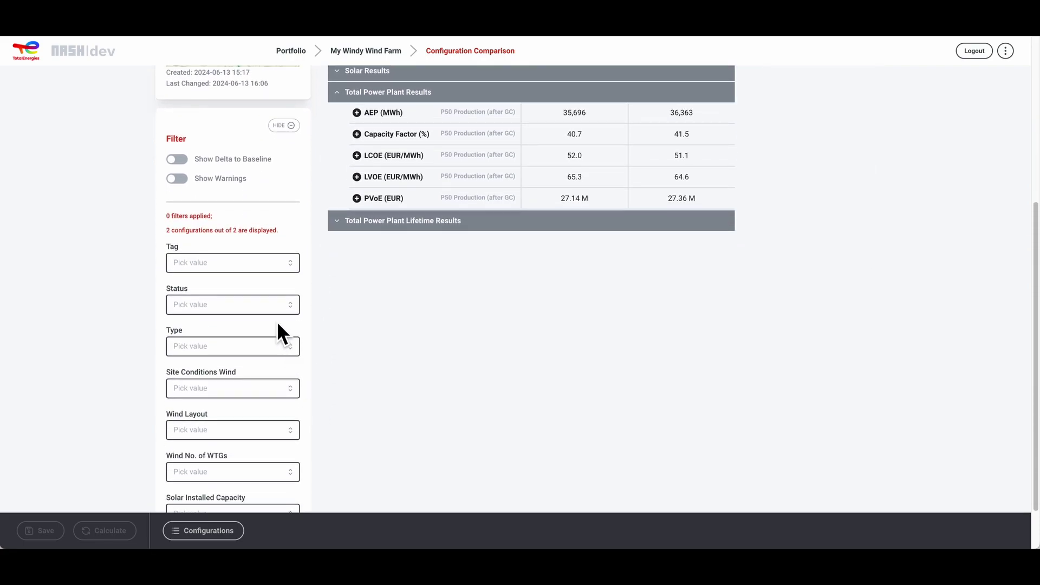
scroll(215, 293, "down", 1)
left_click(219, 244)
left_click(220, 245)
left_click(215, 293)
left_click(214, 293)
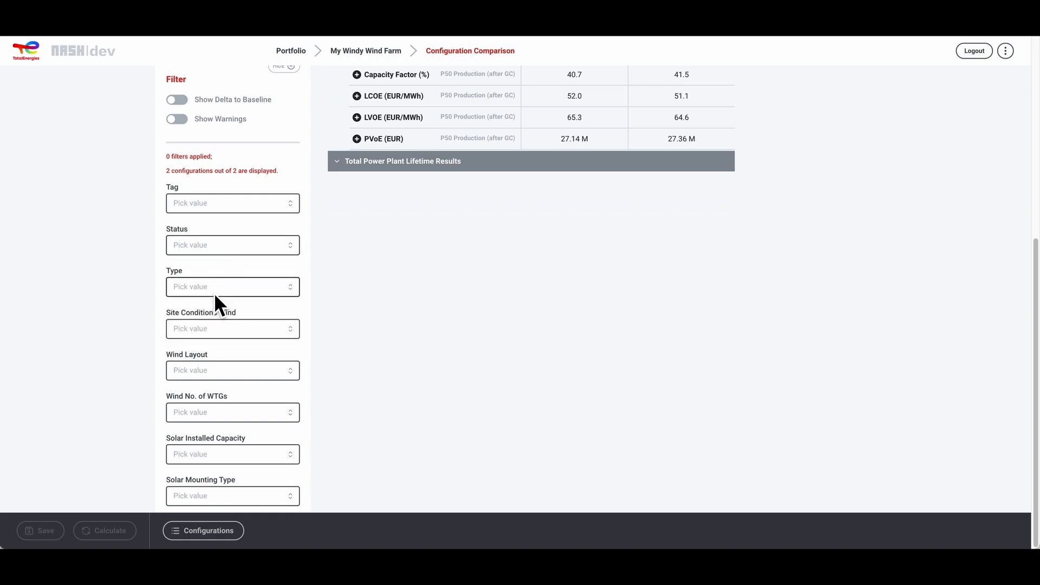
left_click(251, 373)
left_click(250, 372)
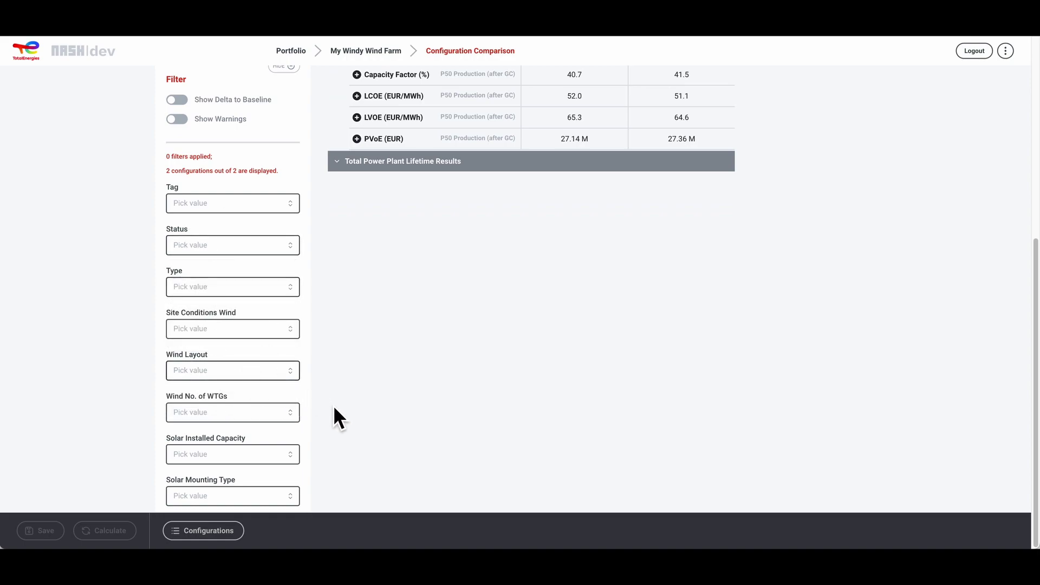
Step: Turn on Show Delta to Baseline and examine the differences in the total power plant results
scroll(334, 408, "up", 6)
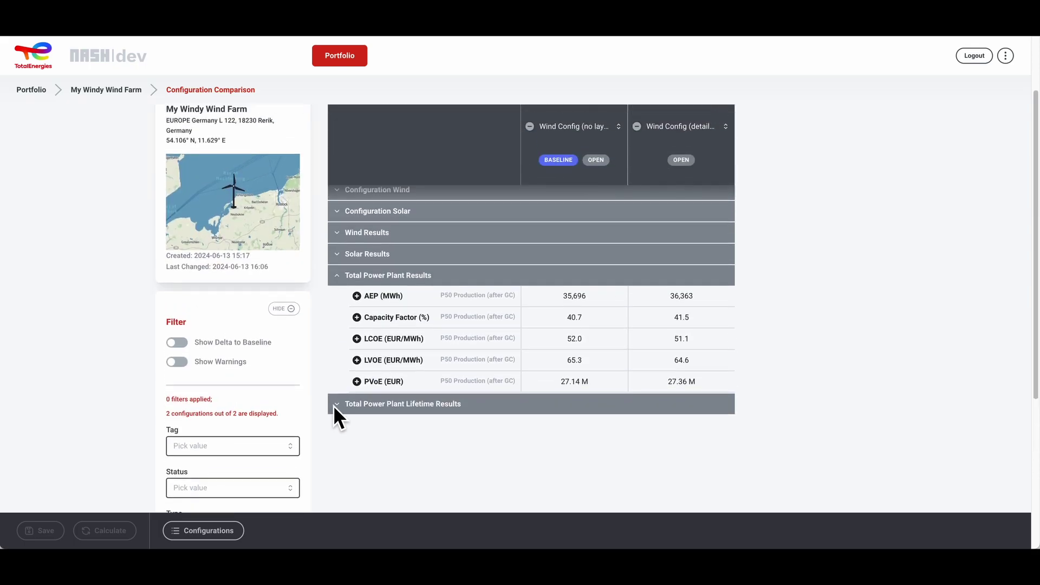
scroll(334, 408, "up", 1)
scroll(340, 396, "up", 1)
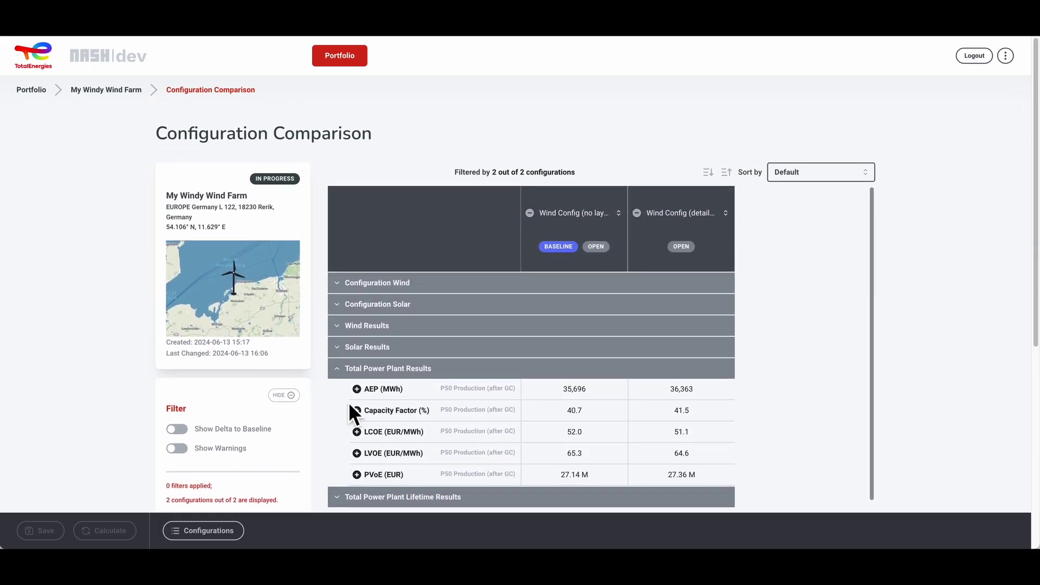
left_click(187, 431)
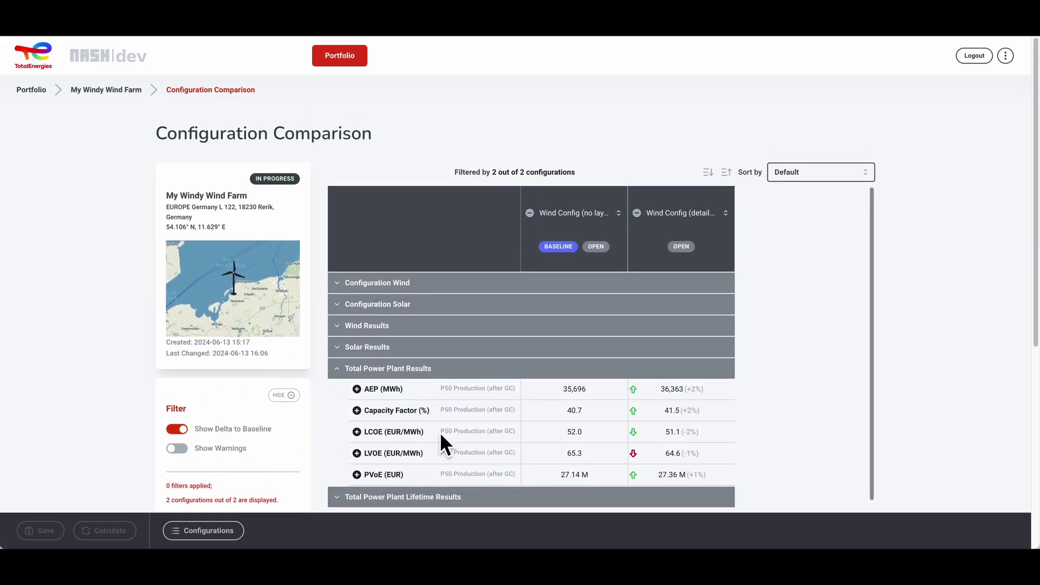
mouse_move(645, 433)
scroll(645, 434, "down", 1)
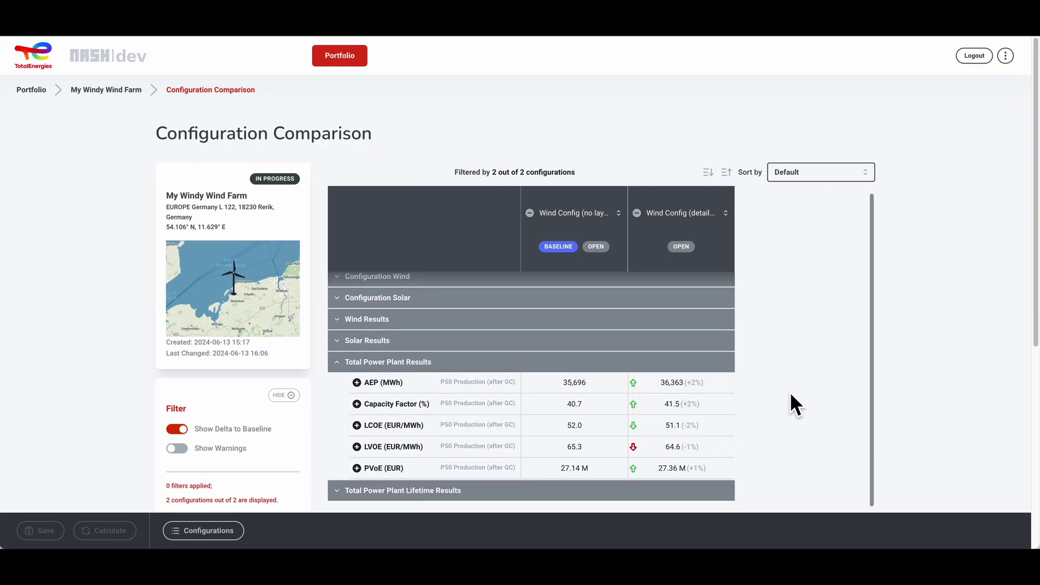
scroll(786, 390, "up", 1)
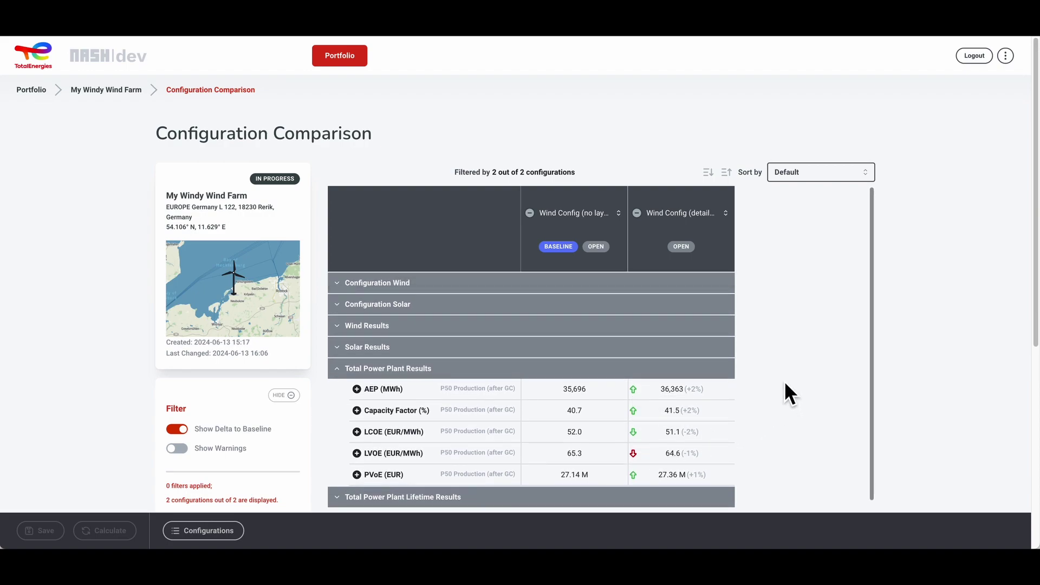
scroll(785, 381, "down", 1)
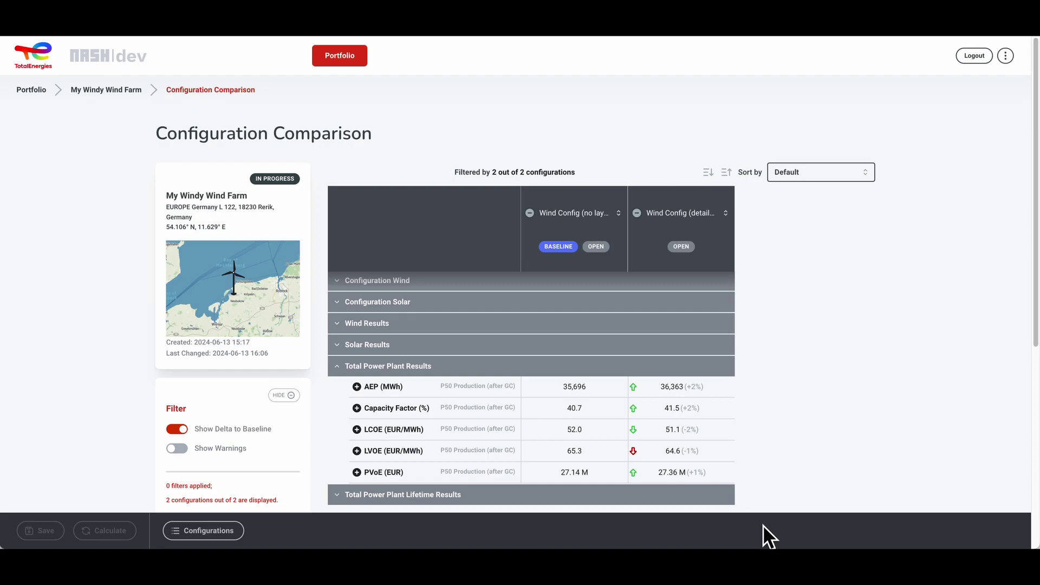